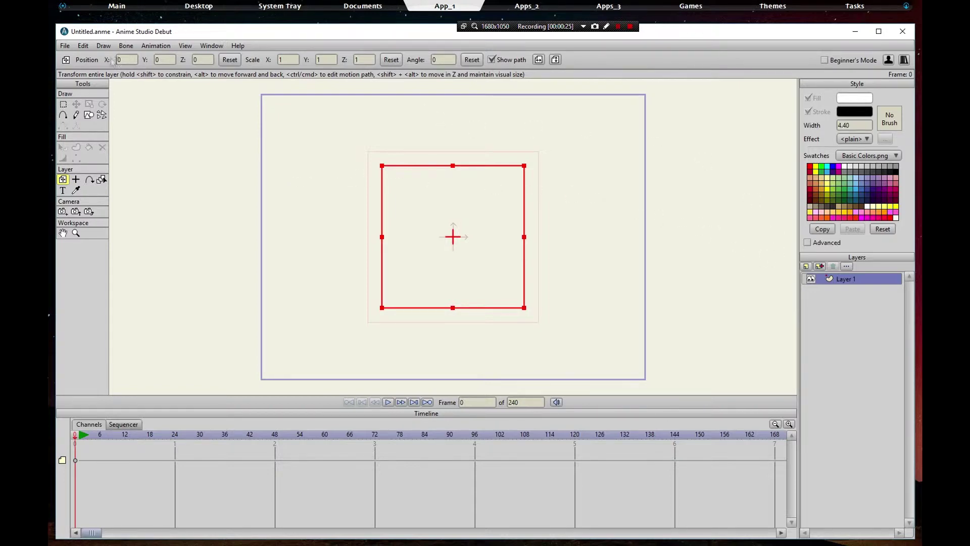
Step: Start a fresh document, answering the save prompt, and add a new Image layer
left_click(66, 45)
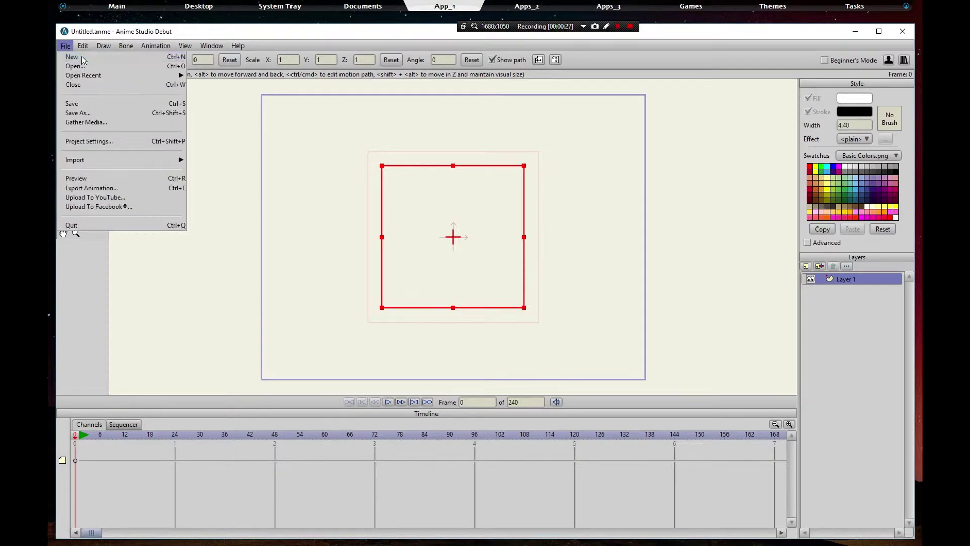
left_click(72, 56)
left_click(494, 312)
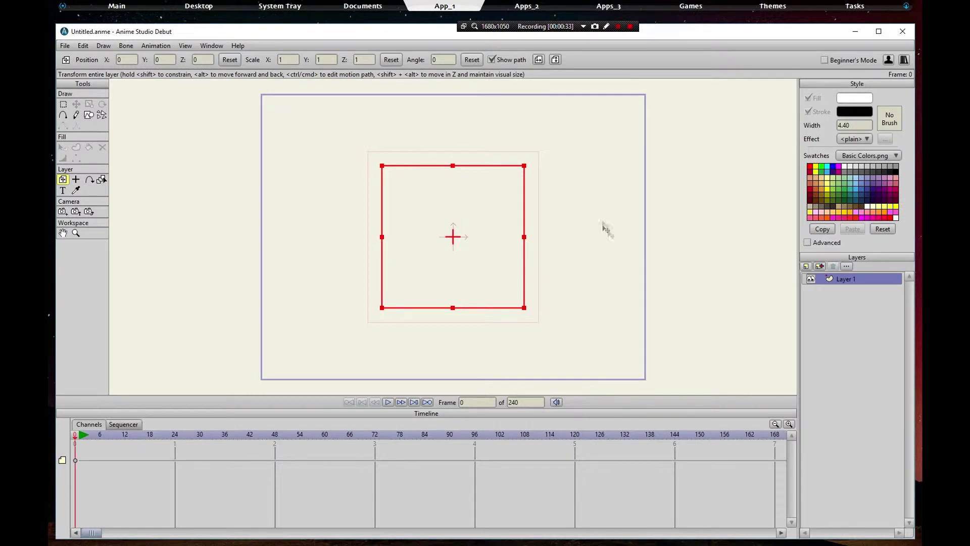
left_click(806, 266)
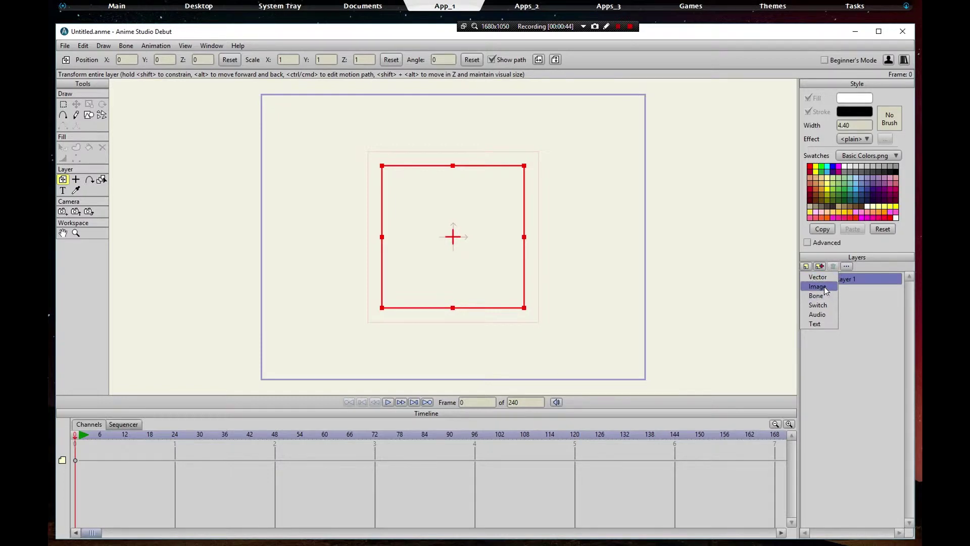
left_click(823, 287)
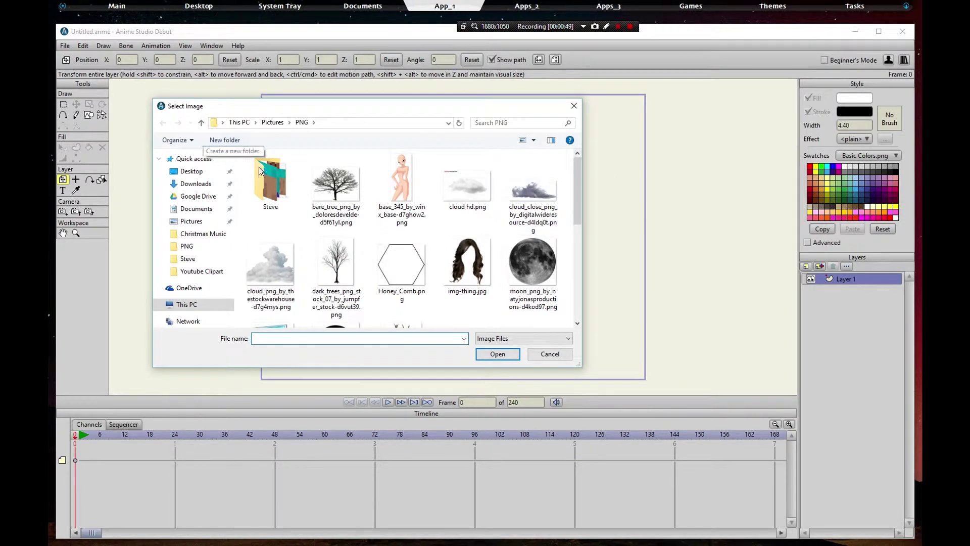
Step: Browse to This PC > Pictures > PNG > Steve and import Body.png as an image layer
left_click(191, 172)
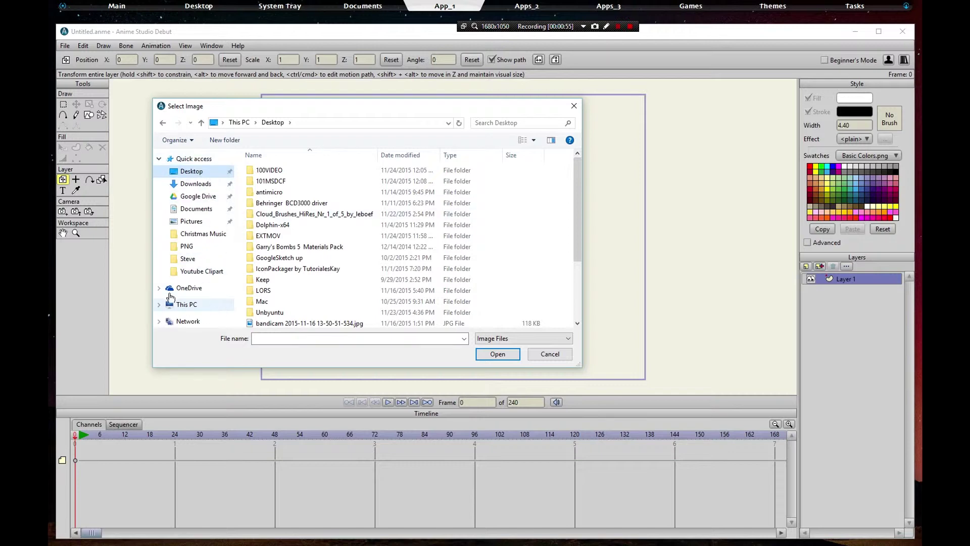
left_click(159, 304)
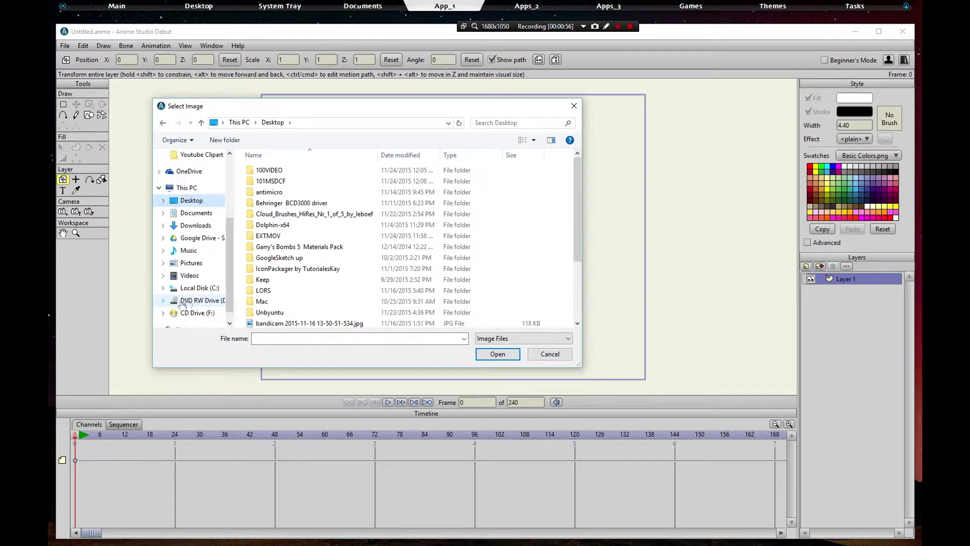
left_click(187, 263)
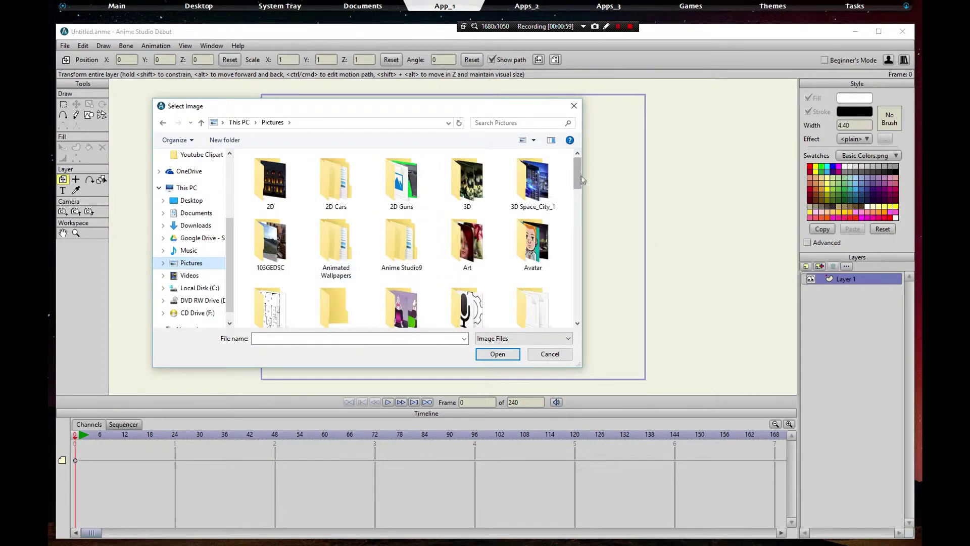
left_click_drag(581, 175, 582, 245)
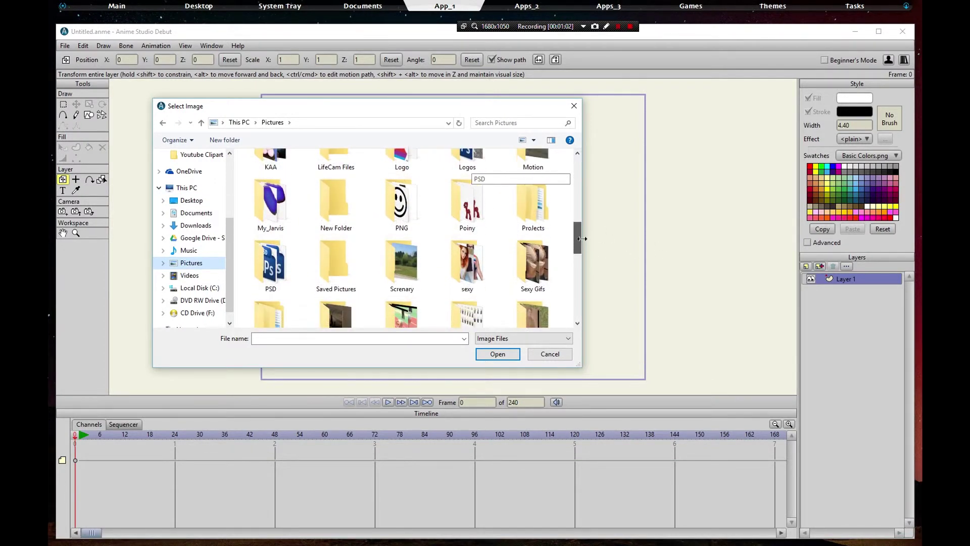
double_click(407, 204)
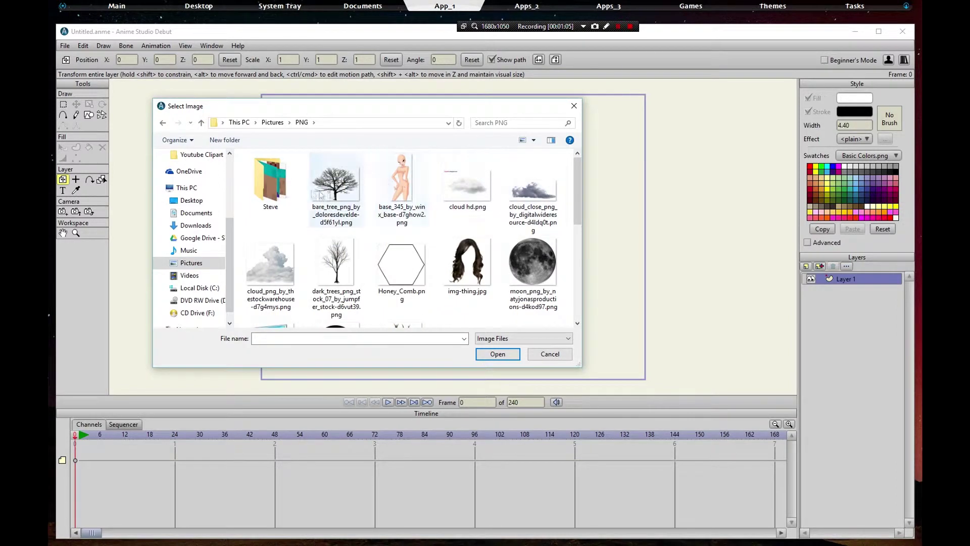
double_click(265, 177)
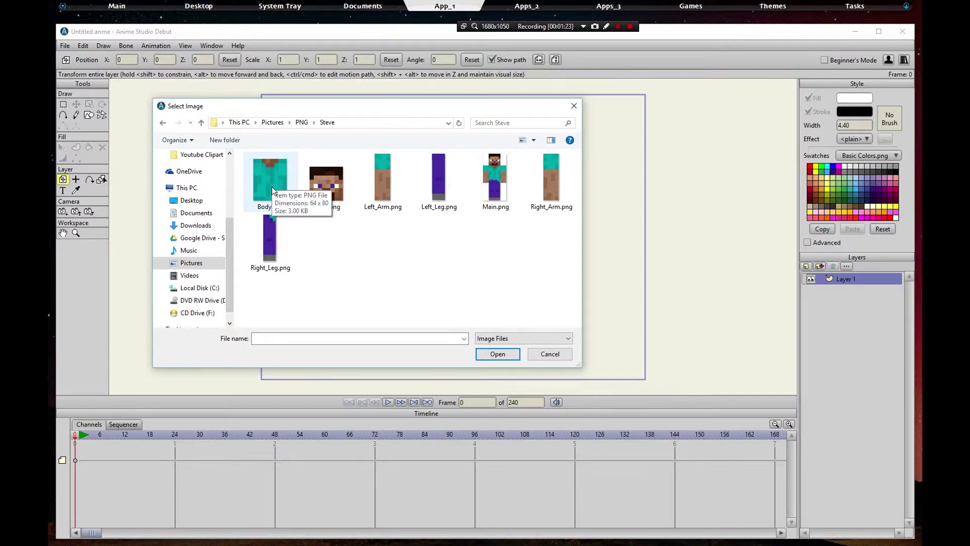
double_click(272, 188)
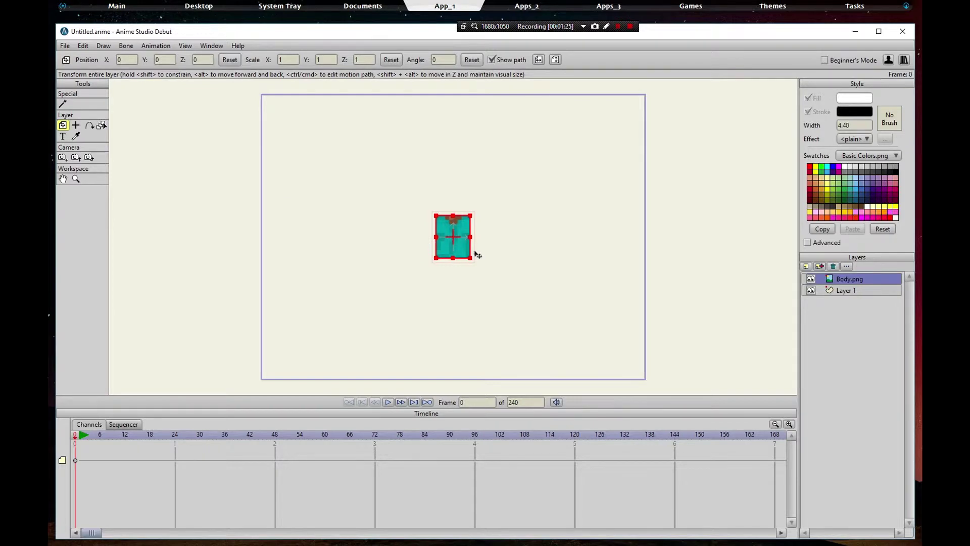
Step: Nudge the body up-left, then import Left_Arm.png and place it beside the torso's left side
left_click_drag(466, 251, 456, 231)
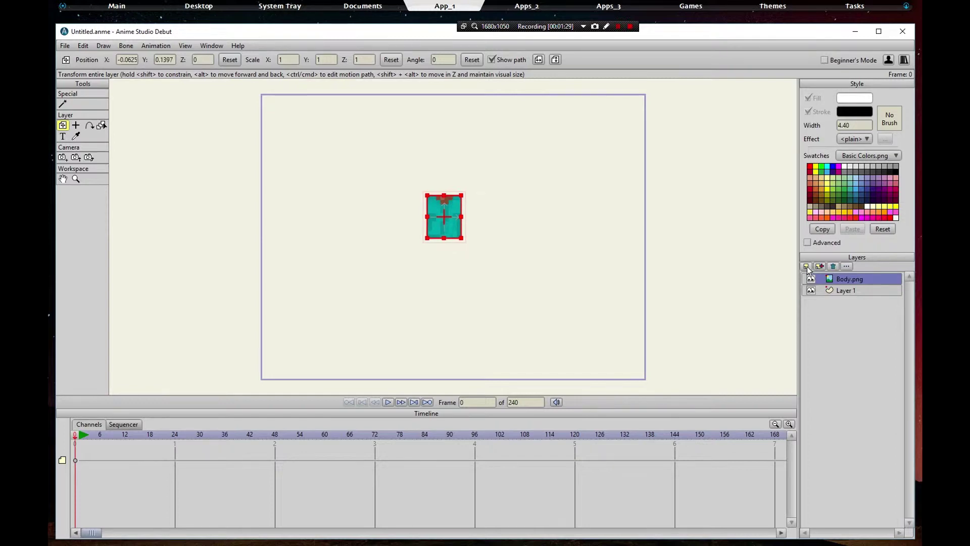
left_click(808, 265)
left_click(818, 287)
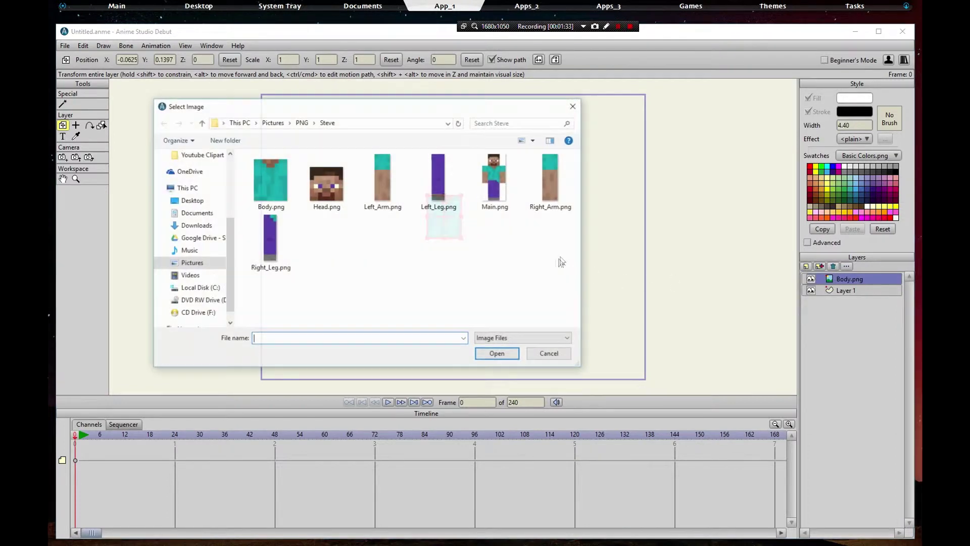
double_click(383, 192)
left_click_drag(455, 257, 426, 246)
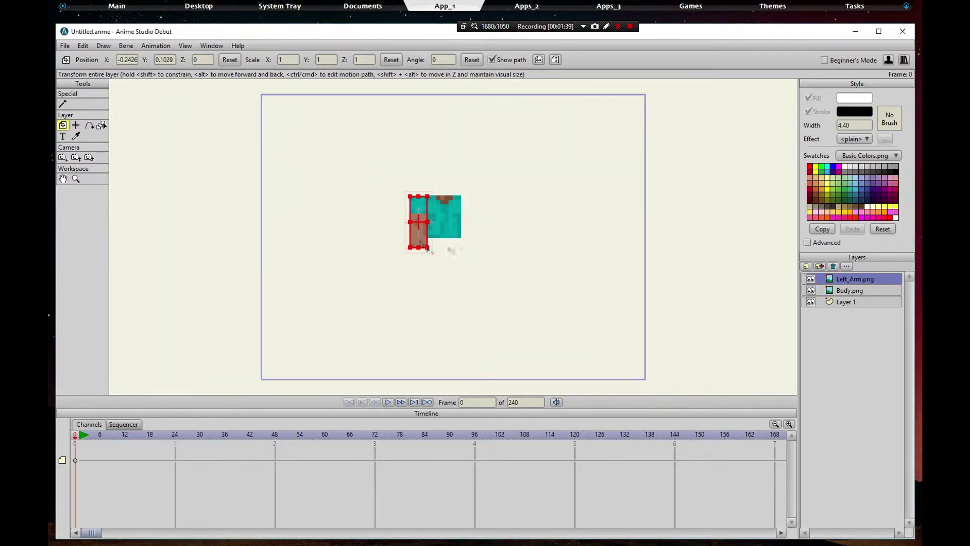
Step: Import Right_Arm.png as an image layer and place it on the torso's right side
left_click(806, 266)
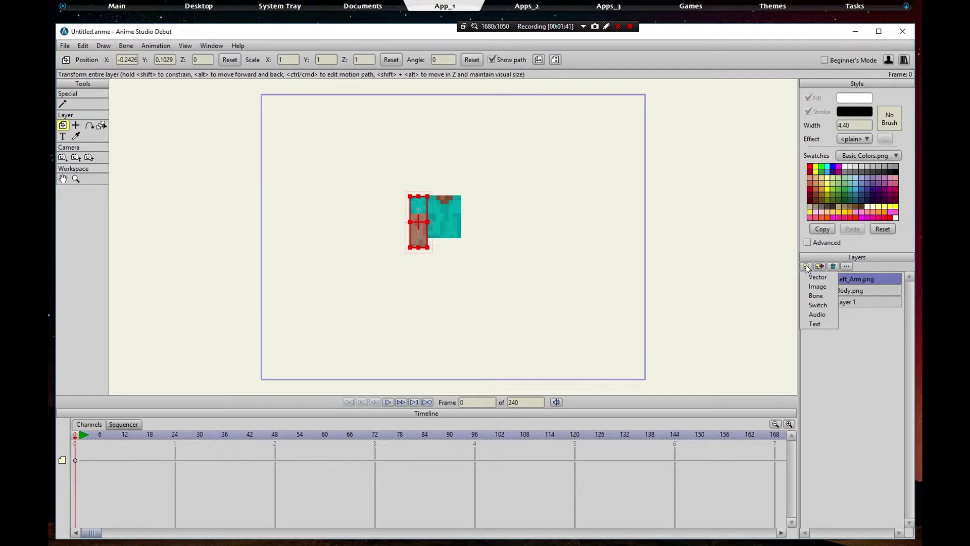
left_click(817, 286)
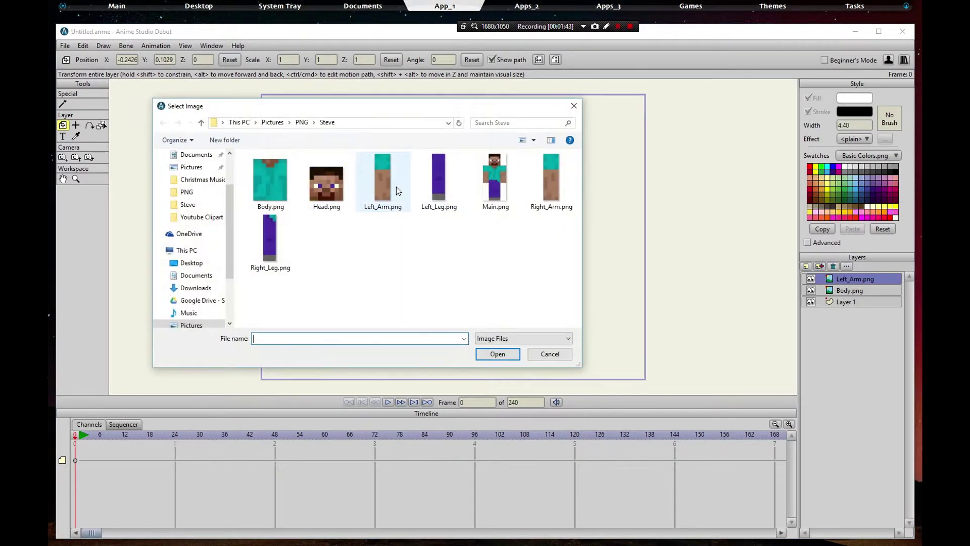
double_click(554, 179)
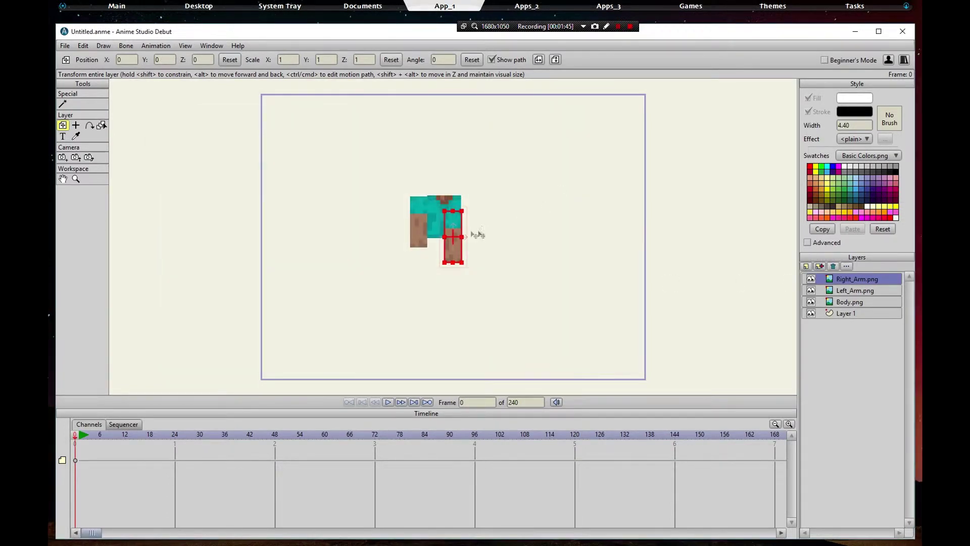
left_click_drag(459, 226, 476, 212)
left_click(806, 267)
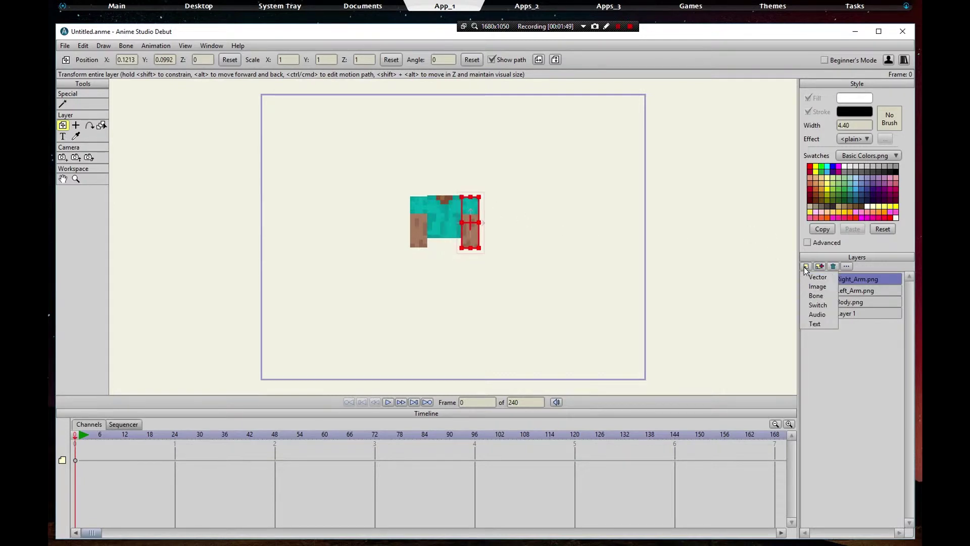
Step: Import Left_Leg.png and Right_Leg.png and position them side by side below the torso
left_click(819, 287)
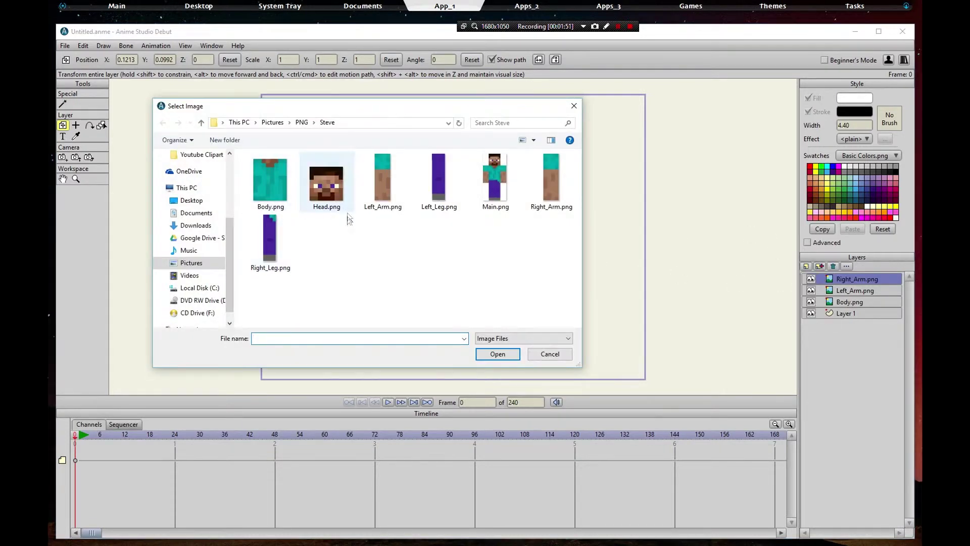
double_click(438, 189)
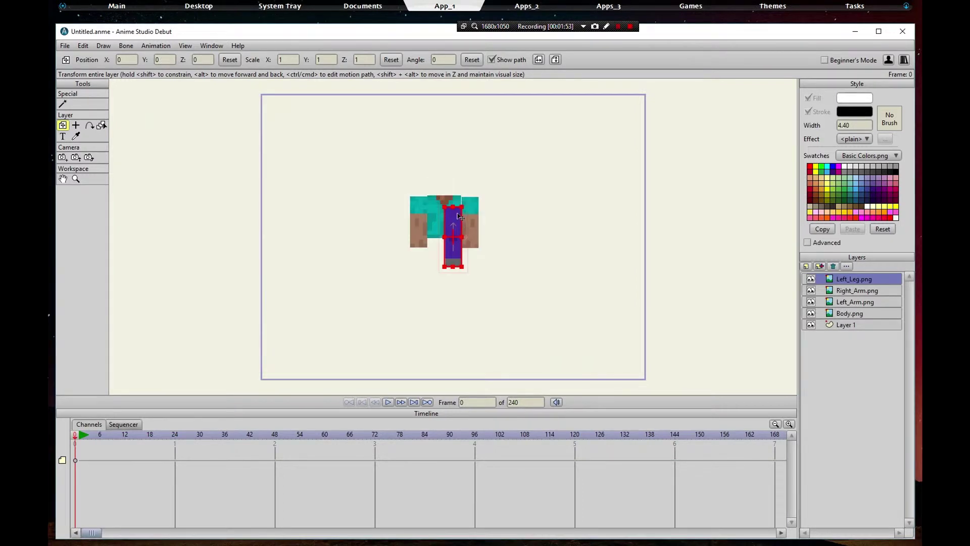
left_click_drag(457, 215, 441, 247)
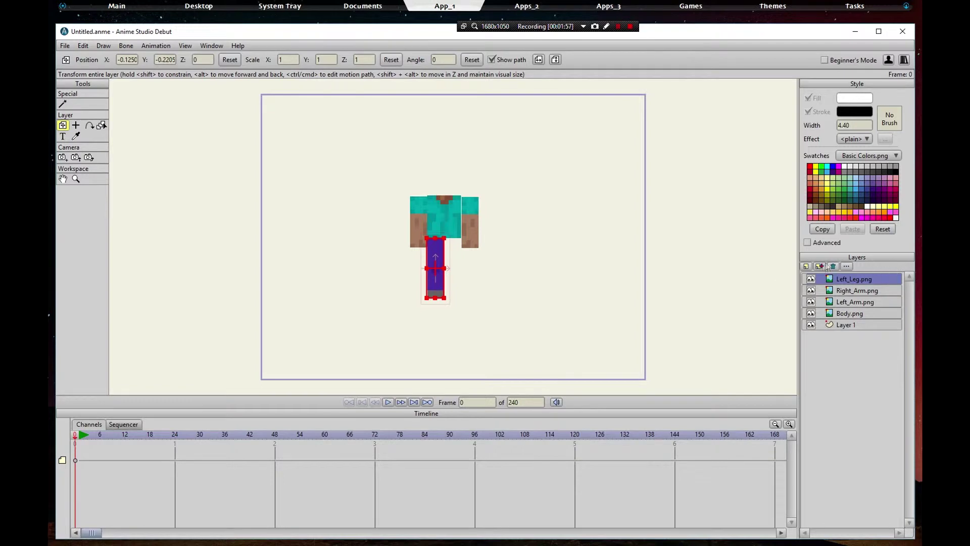
left_click(806, 266)
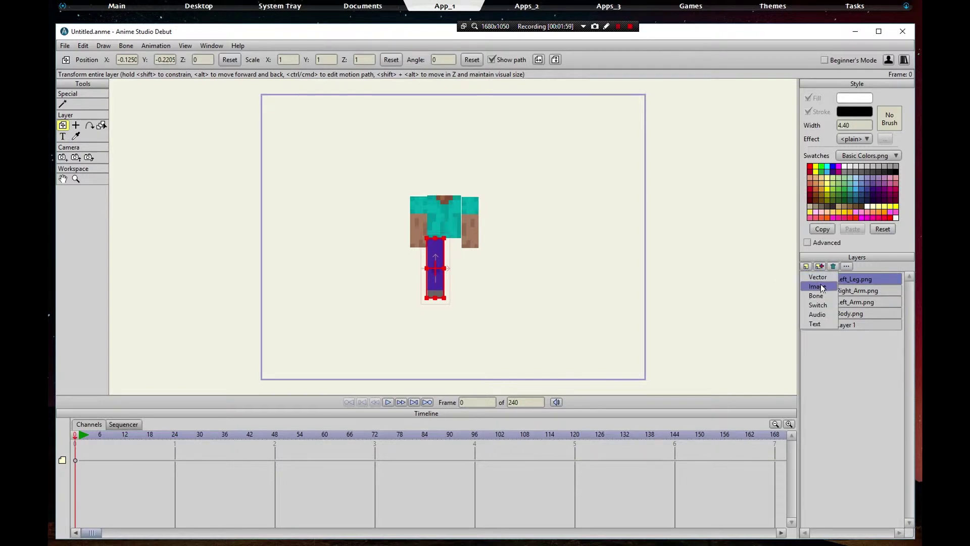
key("Return")
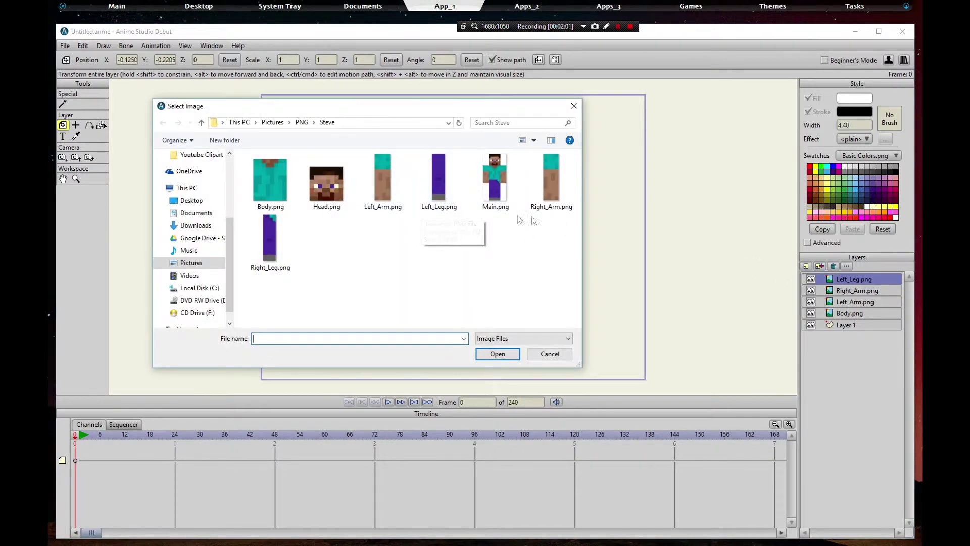
double_click(277, 234)
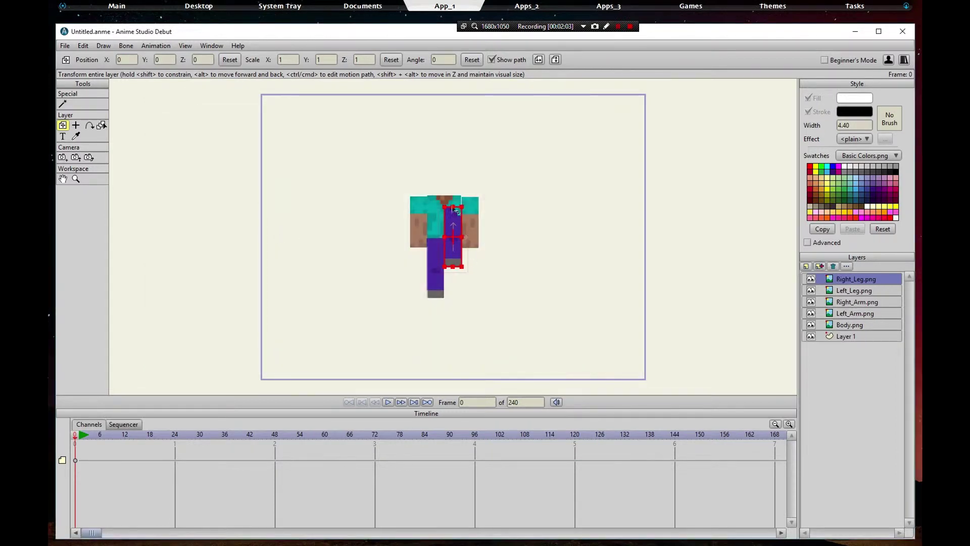
left_click_drag(469, 247, 454, 251)
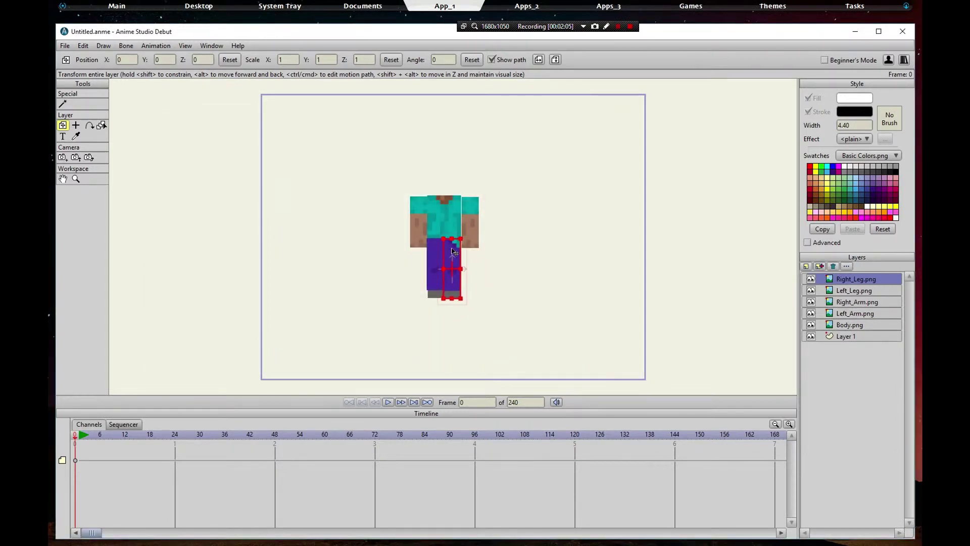
Step: Import Head.png and set it on top of the torso
left_click(806, 268)
left_click(826, 288)
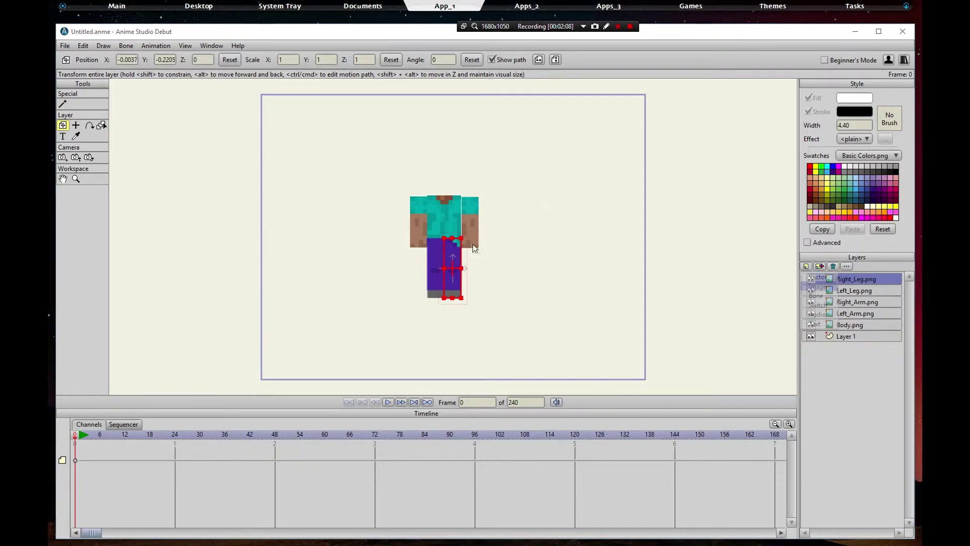
double_click(329, 187)
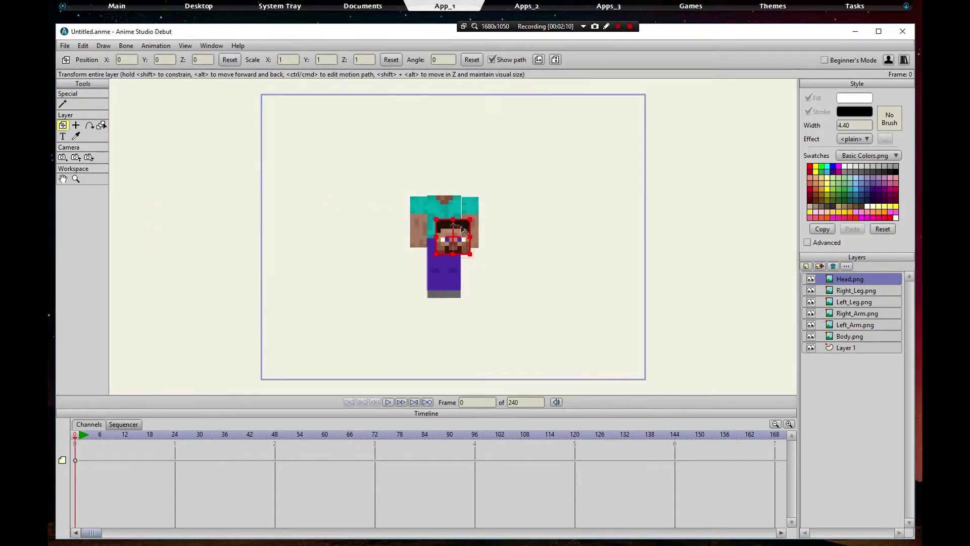
left_click_drag(462, 225, 455, 171)
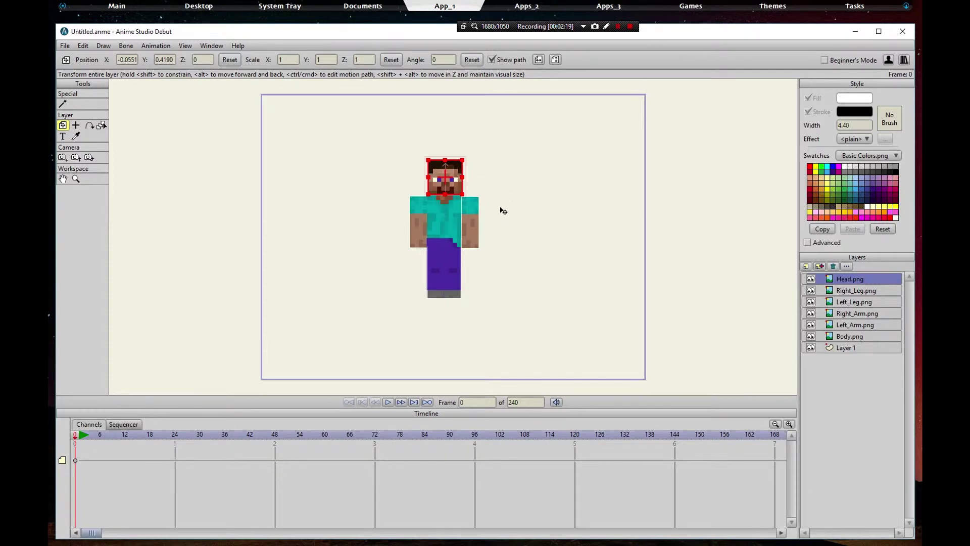
left_click(856, 351)
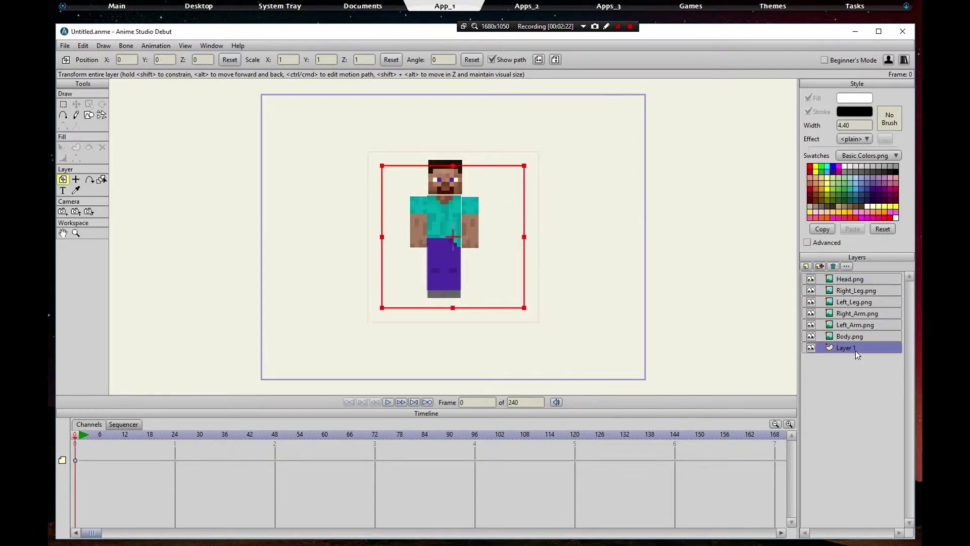
Step: Delete the empty Layer 1 and nudge the body slightly to the right
left_click(835, 265)
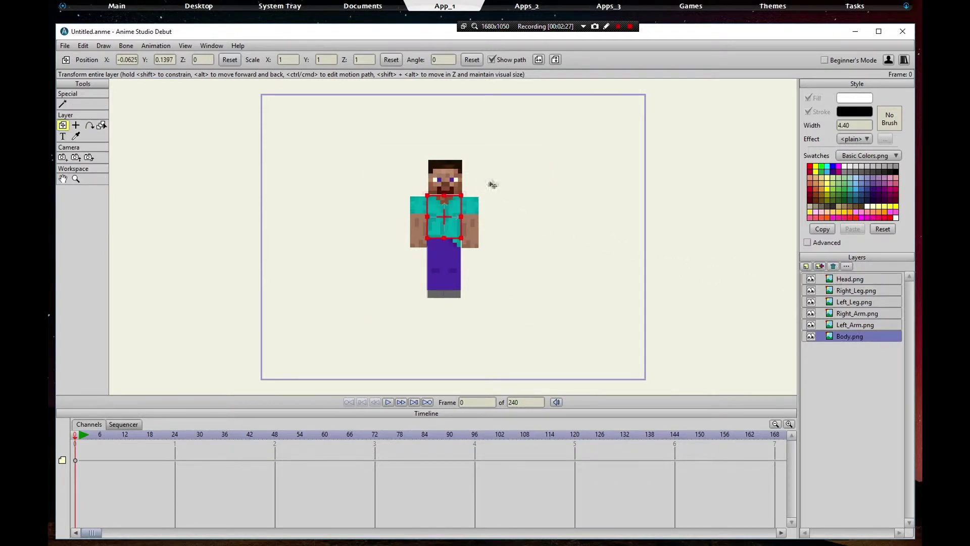
left_click(807, 266)
left_click(842, 417)
left_click_drag(474, 213, 476, 214)
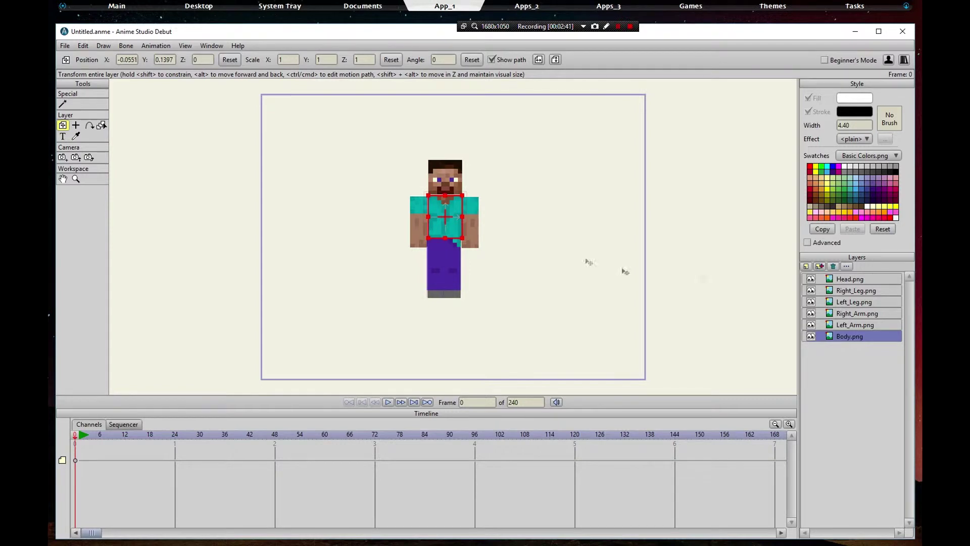
Step: Nudge the Left_Arm.png layer slightly into alignment with the body
left_click(842, 277)
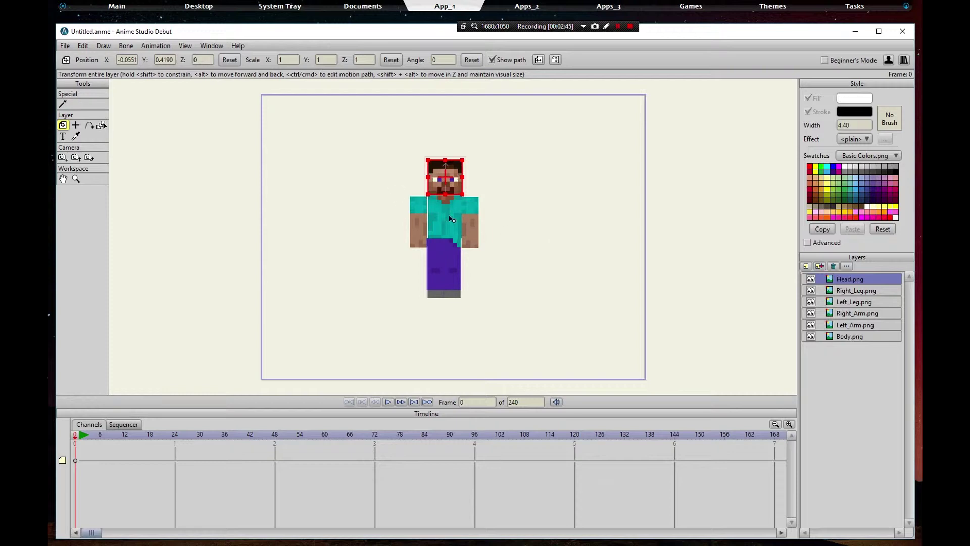
left_click(855, 326)
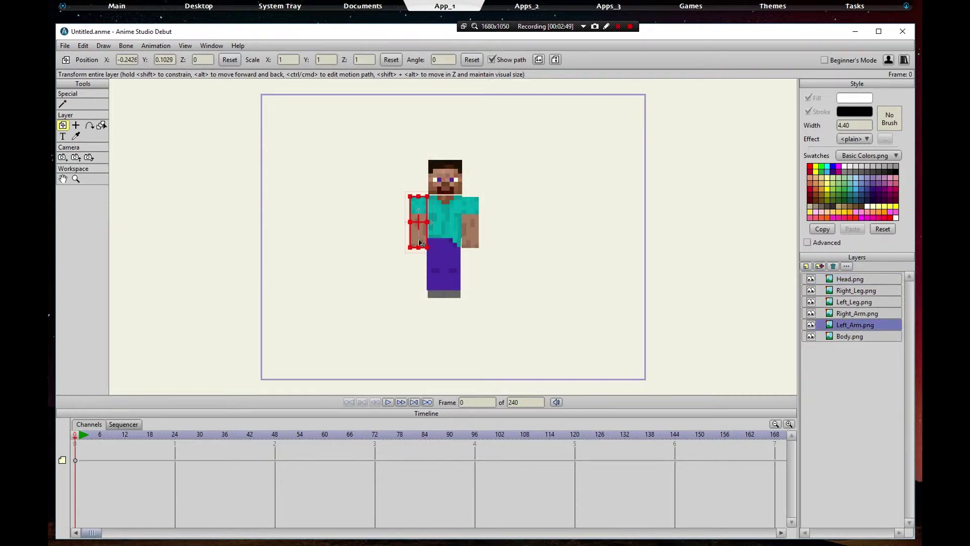
left_click_drag(419, 243, 420, 243)
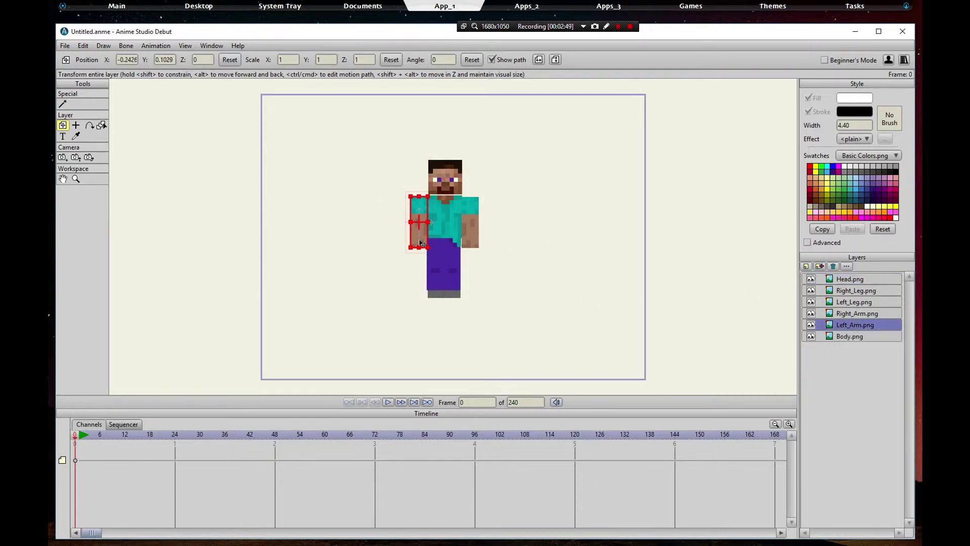
left_click(849, 280)
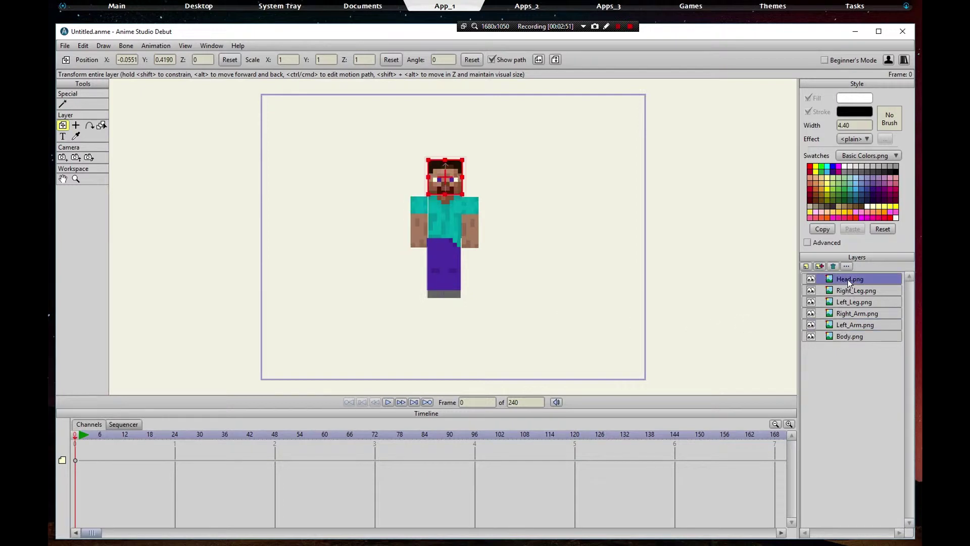
left_click(853, 326)
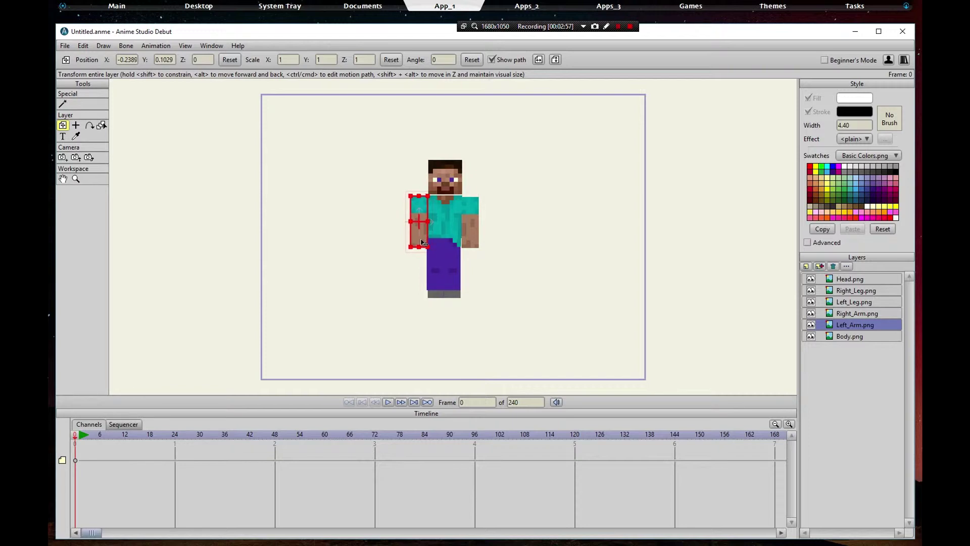
Step: Nudge the Right_Arm.png layer up slightly to line it up with the body
left_click(849, 337)
left_click(843, 277)
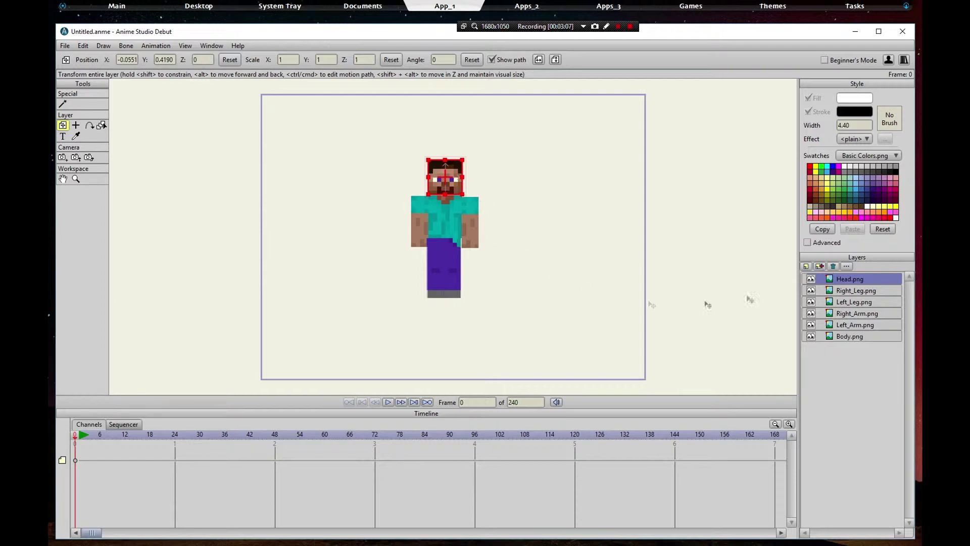
left_click(852, 314)
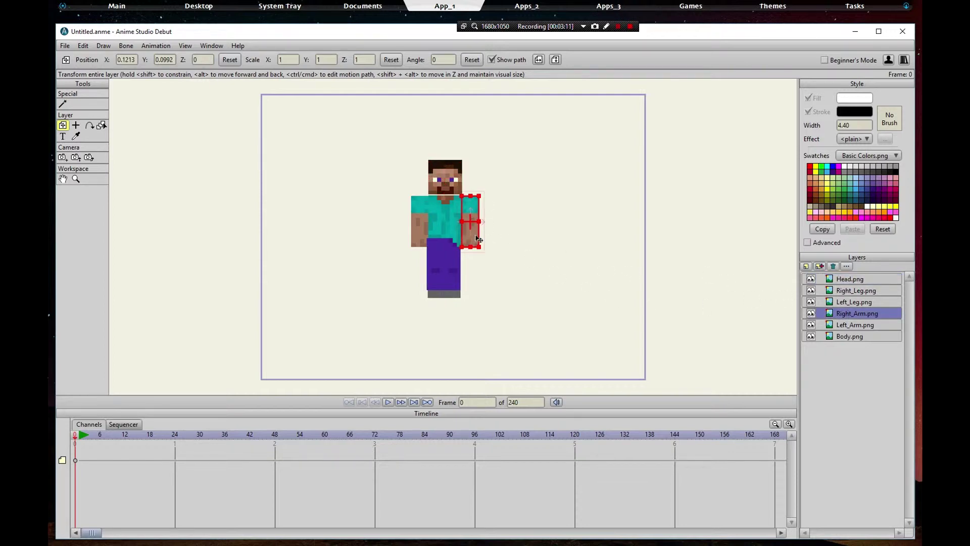
left_click(854, 282)
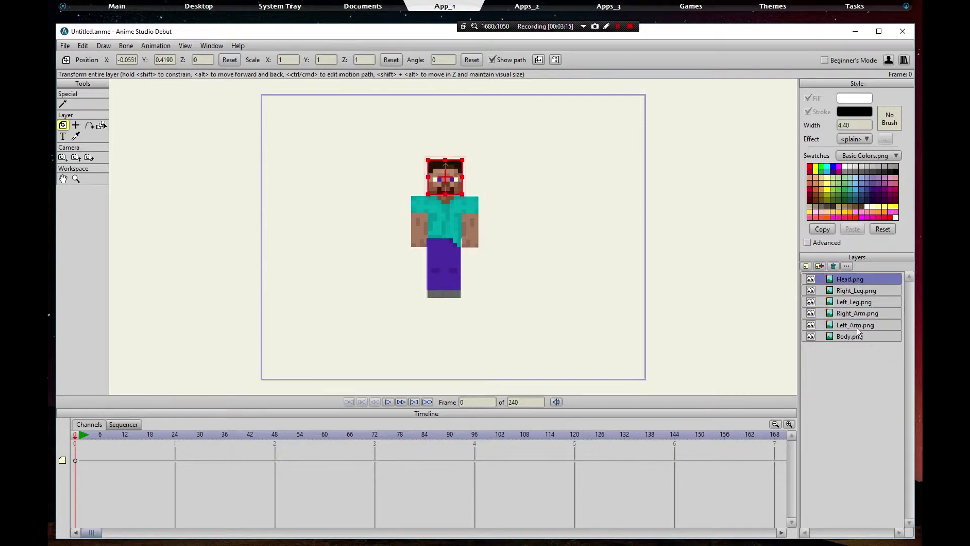
left_click(855, 314)
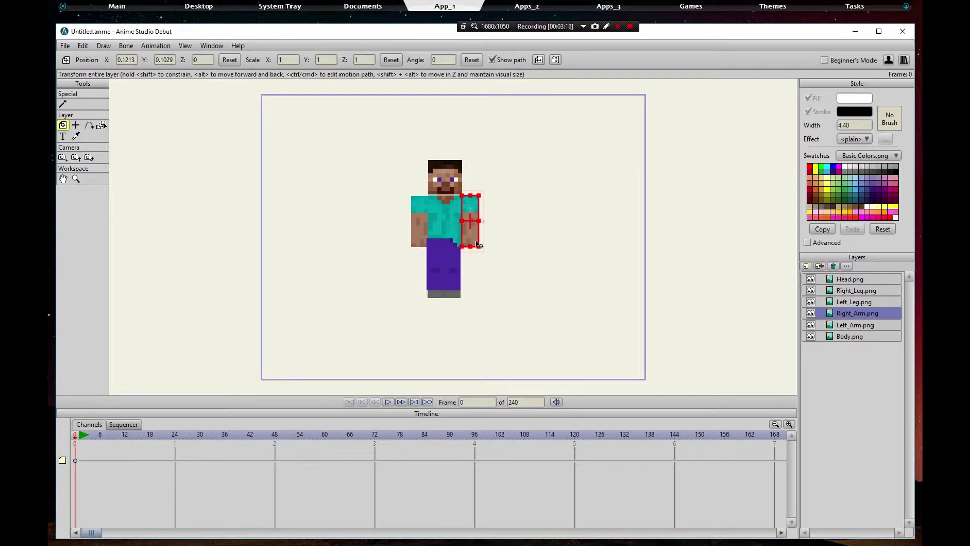
left_click_drag(478, 246, 478, 244)
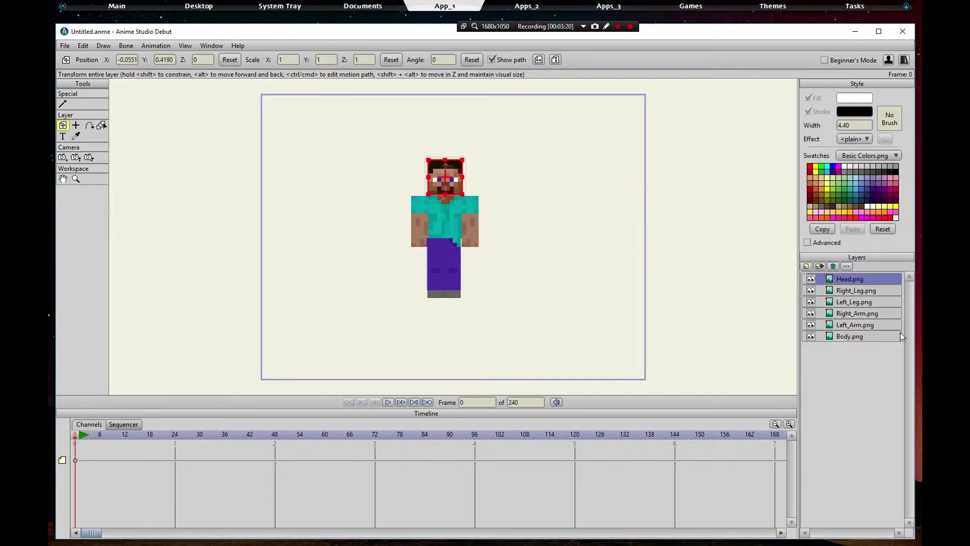
Step: Review the body, left leg, head and left arm layers in turn
left_click(860, 335)
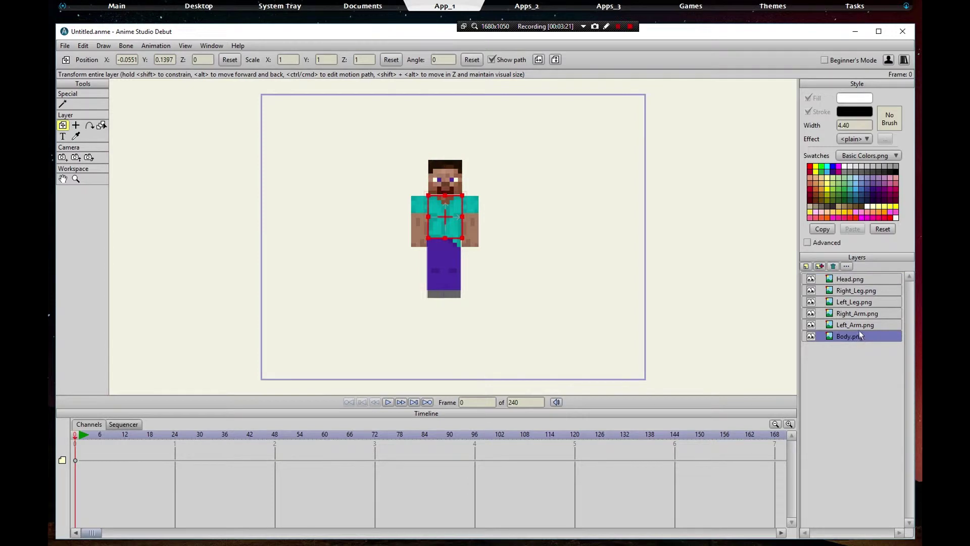
left_click(853, 302)
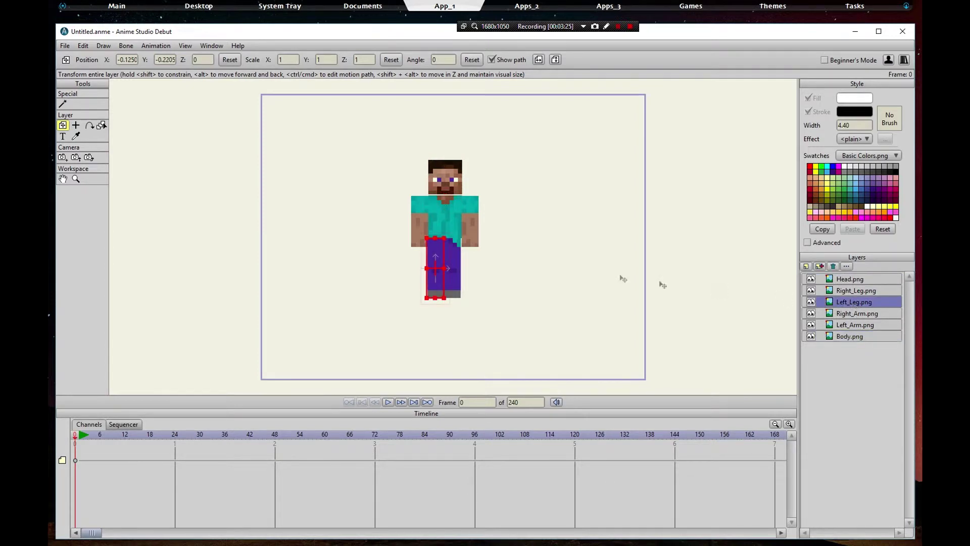
left_click(850, 278)
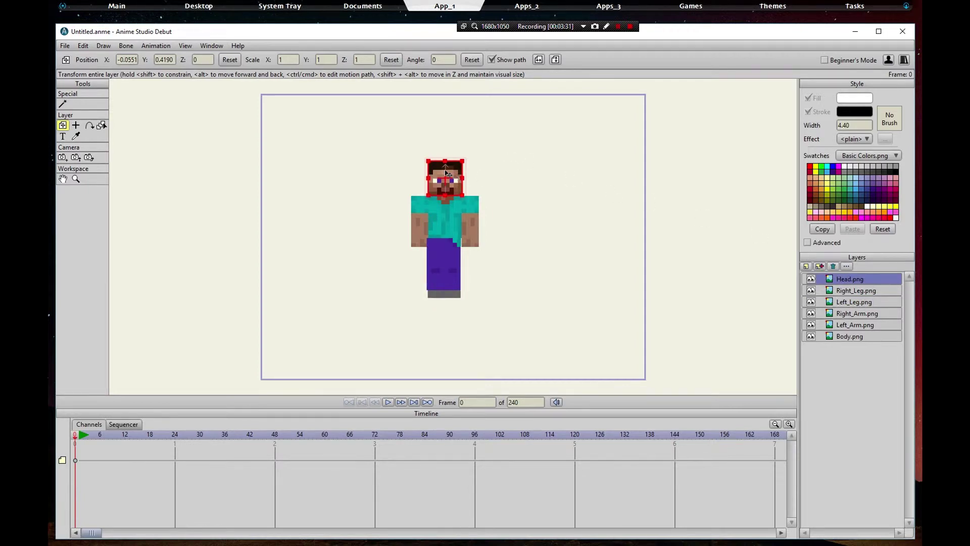
left_click(851, 327)
left_click(848, 302)
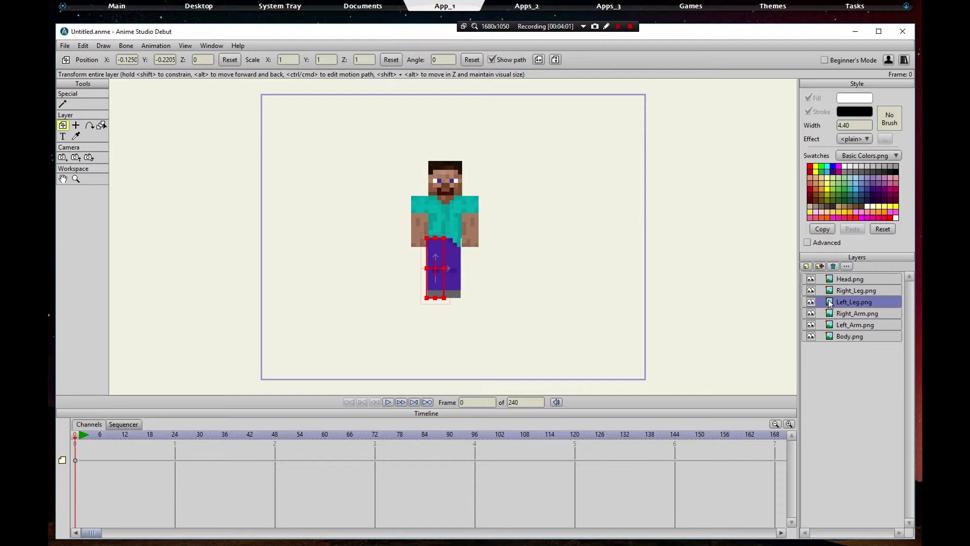
Step: Add a new bone layer named Left_Arm_B
left_click(859, 324)
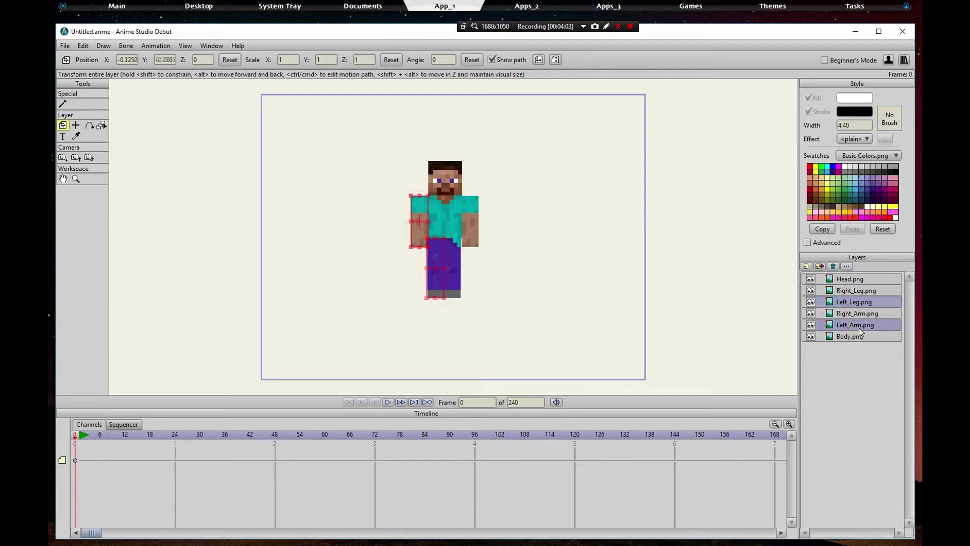
left_click(807, 267)
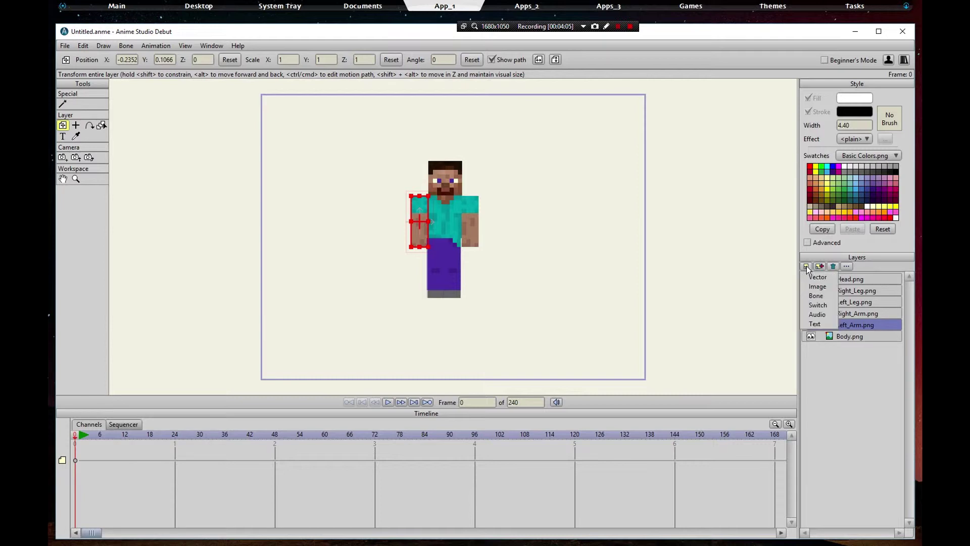
left_click(816, 296)
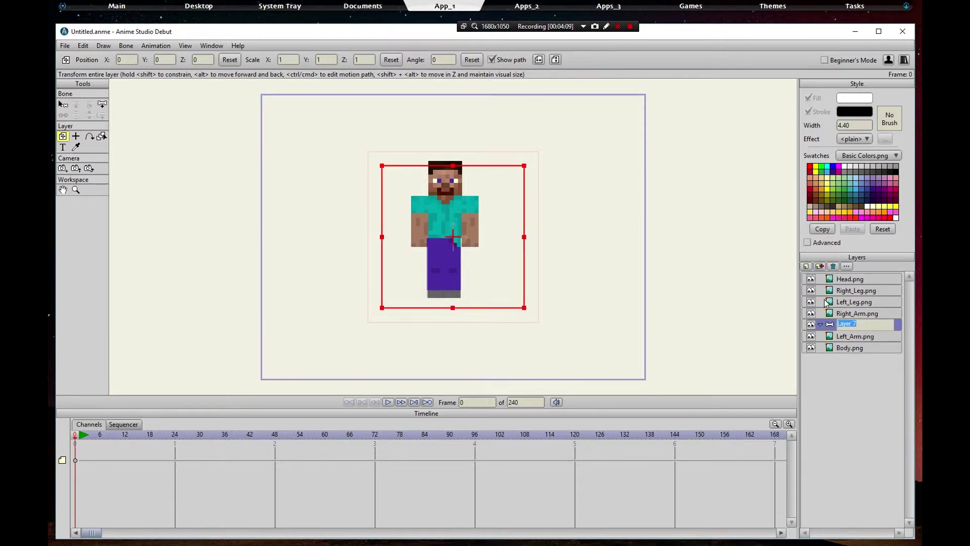
type("Left_Arm_B")
key("Return")
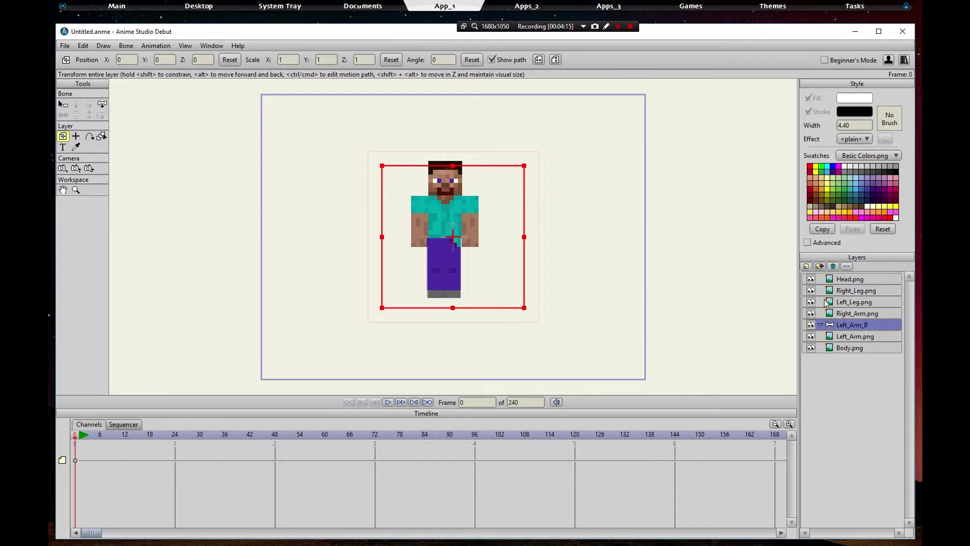
Step: Nest Left_Arm.png inside Left_Arm_B and expand the group to confirm it
left_click(839, 337)
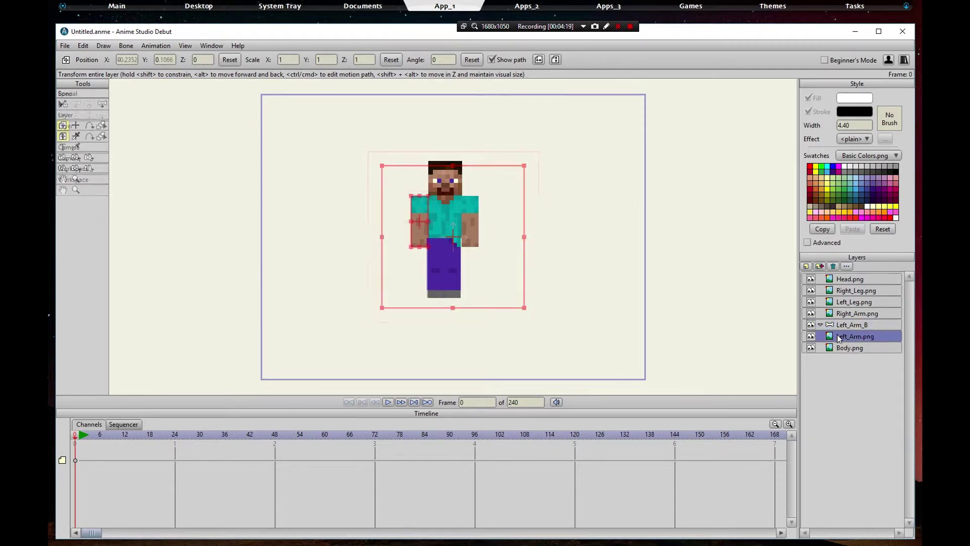
left_click_drag(839, 338, 845, 326)
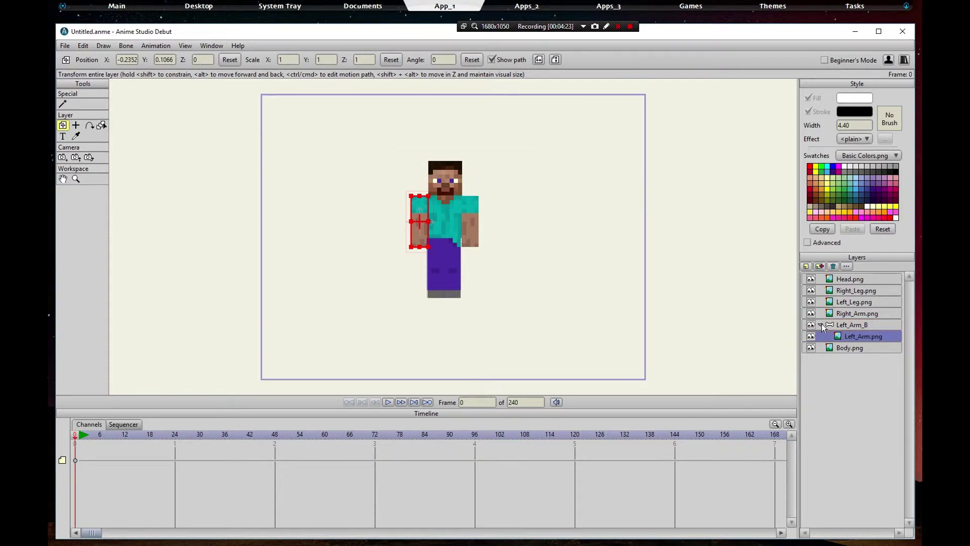
left_click(821, 325)
left_click(821, 326)
left_click(821, 325)
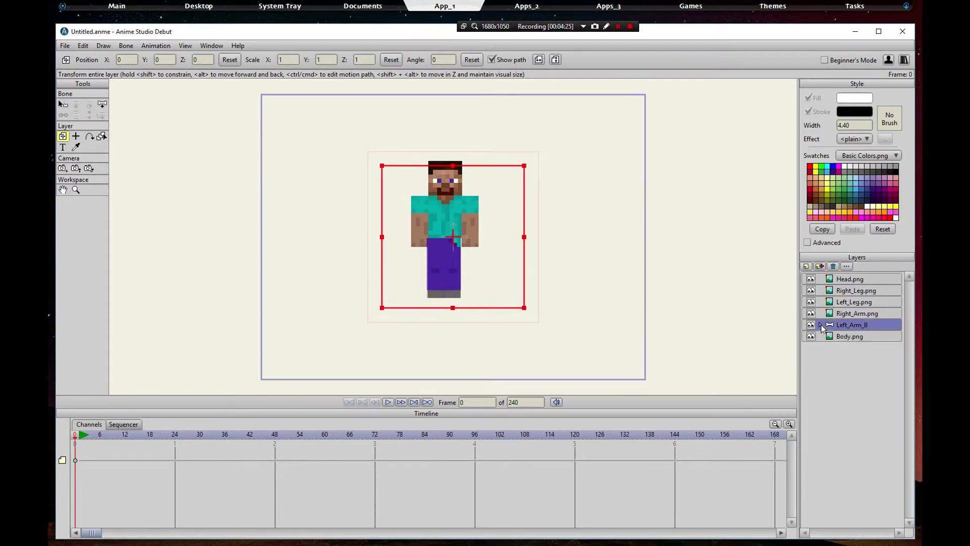
left_click(821, 325)
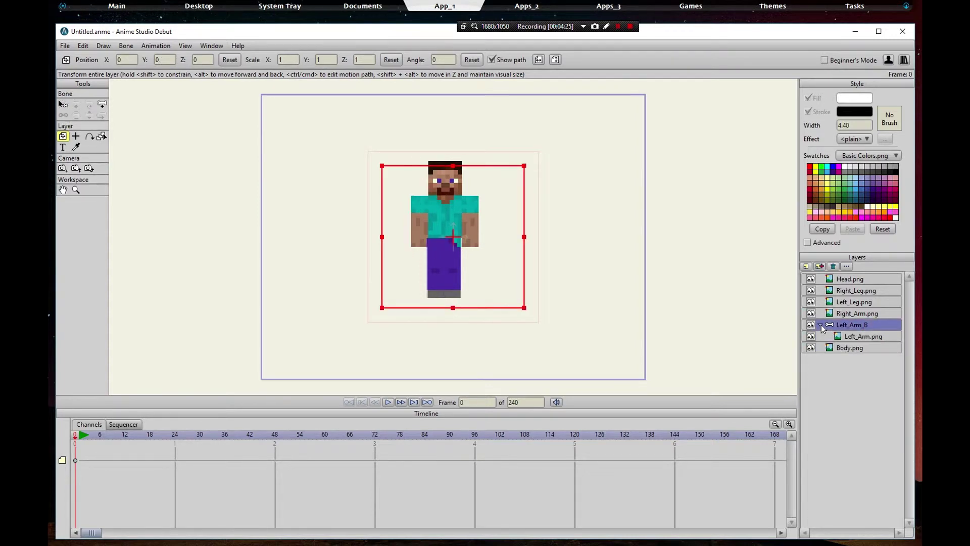
left_click(102, 106)
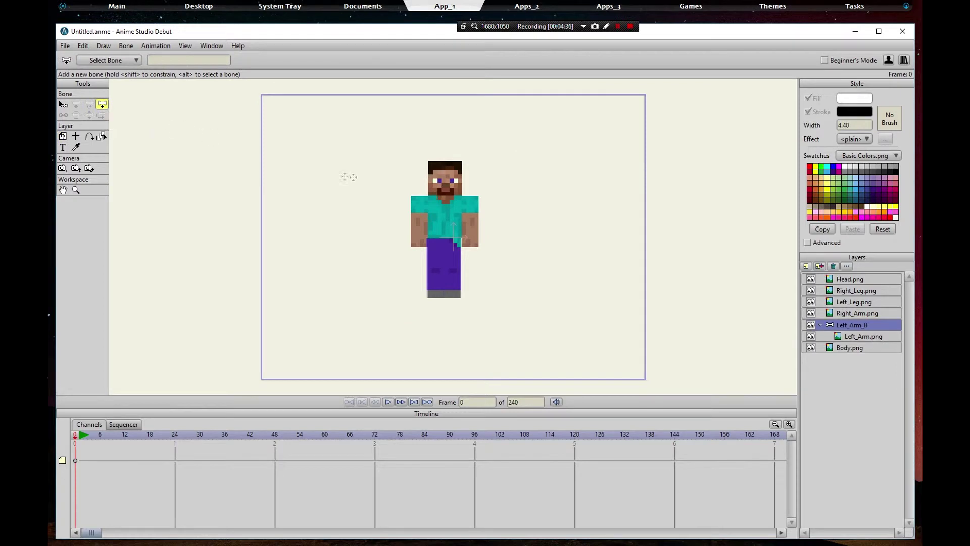
Step: Draw a bone from the left shoulder down the arm, narrow its strength region, and test-rotate the arm
left_click_drag(419, 197, 419, 246)
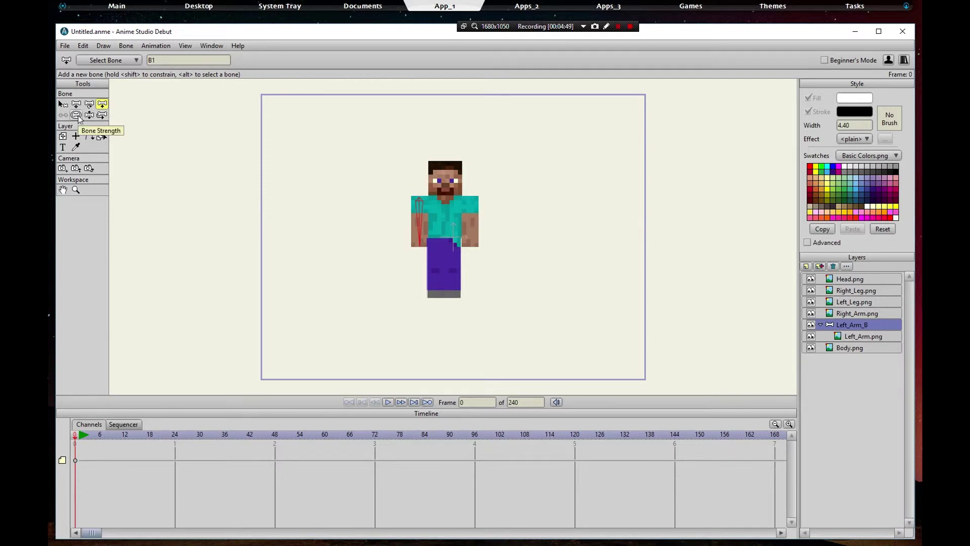
left_click(77, 115)
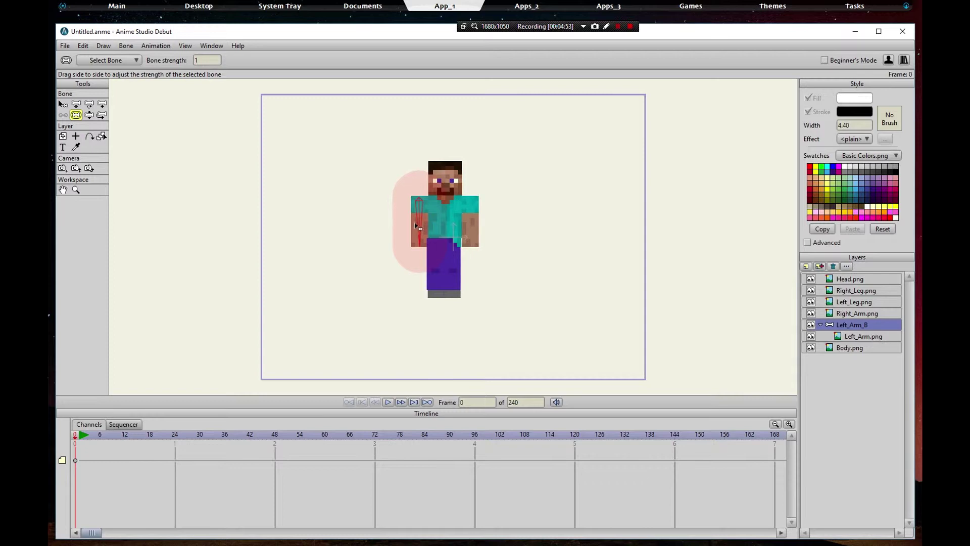
left_click_drag(417, 221, 370, 216)
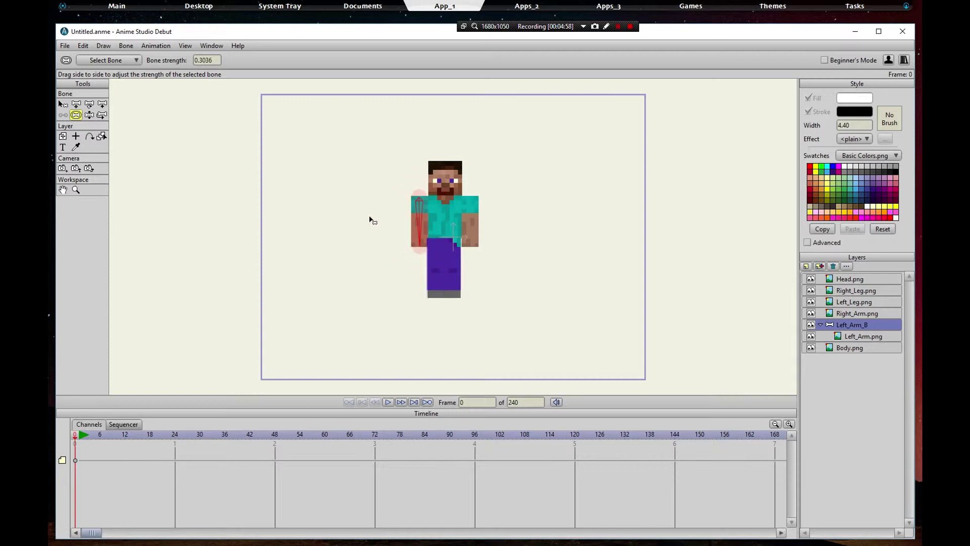
left_click(93, 118)
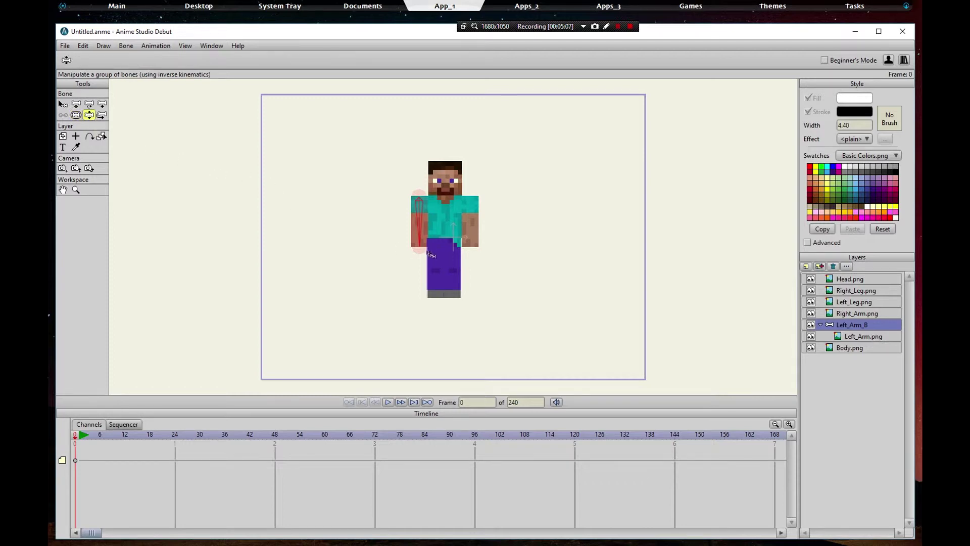
mouse_move(427, 251)
left_mouse_down()
mouse_move(411, 249)
mouse_move(369, 202)
mouse_move(389, 156)
mouse_move(413, 256)
mouse_move(427, 267)
left_mouse_up()
Step: Redraw a single bone down the left arm, undoing an extra second bone
key("b")
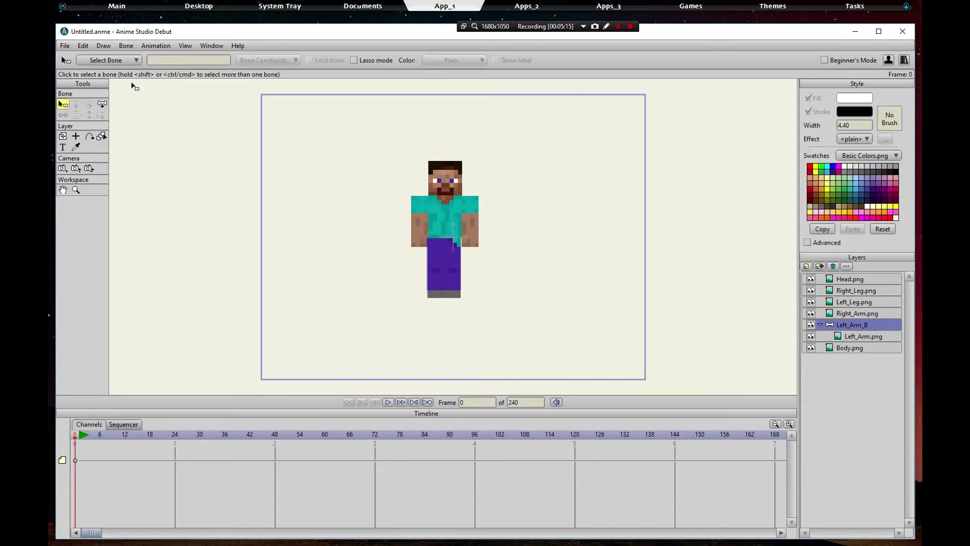
left_click(101, 105)
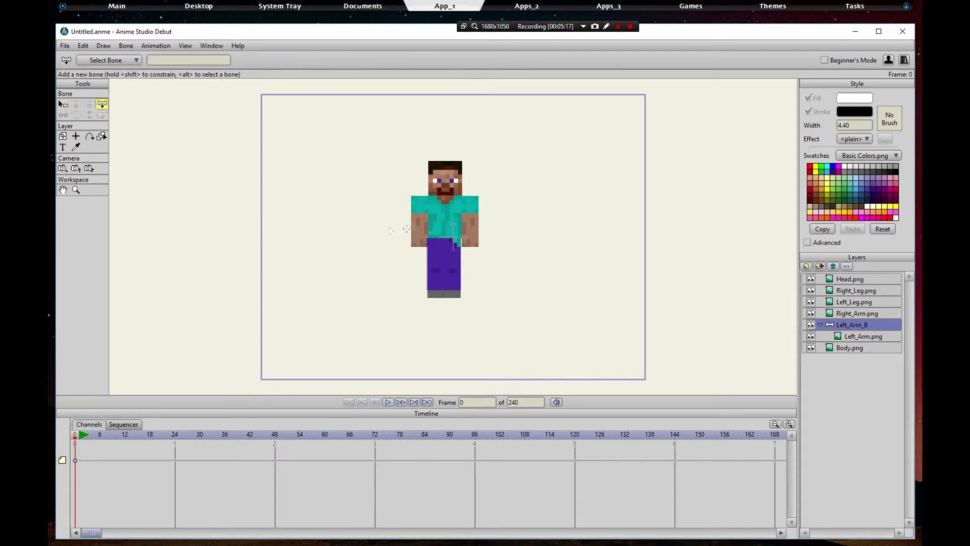
mouse_move(420, 200)
left_mouse_down()
mouse_move(418, 246)
mouse_move(421, 196)
mouse_move(420, 222)
left_mouse_up()
left_click_drag(420, 223, 420, 247)
key("ctrl+z")
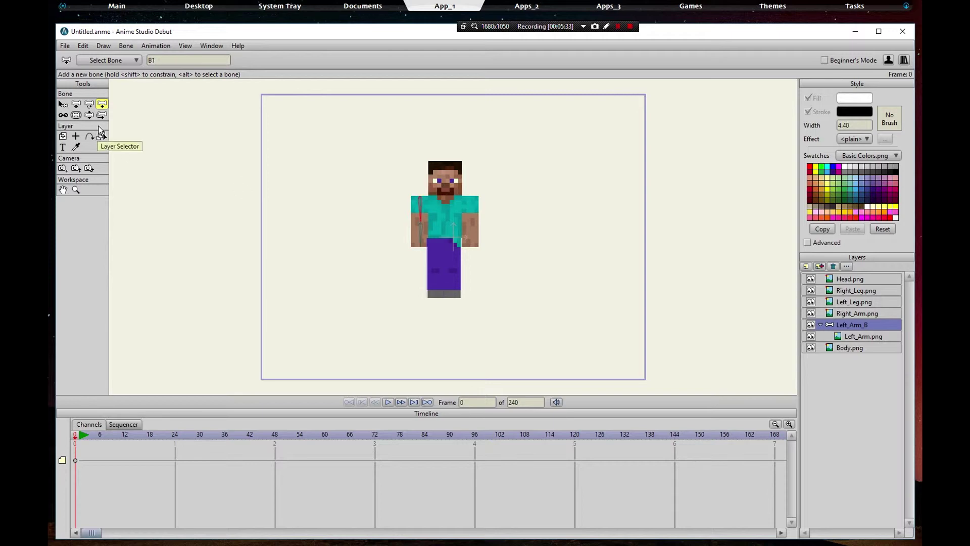
Step: Lower the left arm bone's strength to about 0.42 and swing the arm out to test
left_click(76, 115)
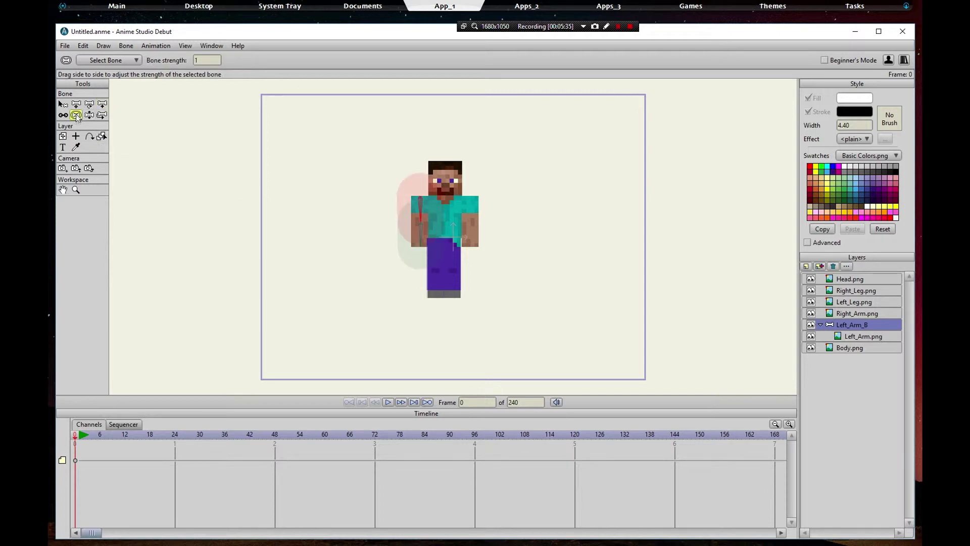
left_click_drag(402, 203, 390, 229)
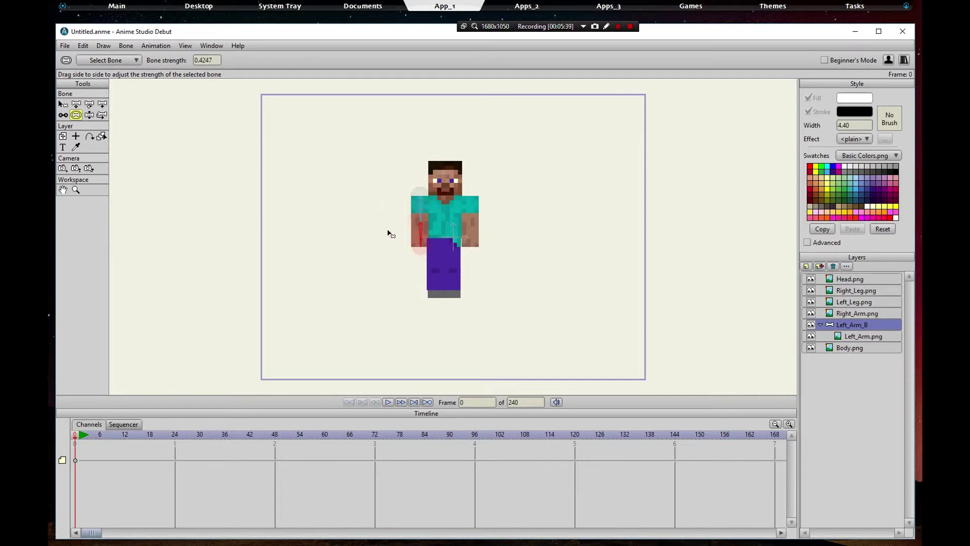
left_click(89, 116)
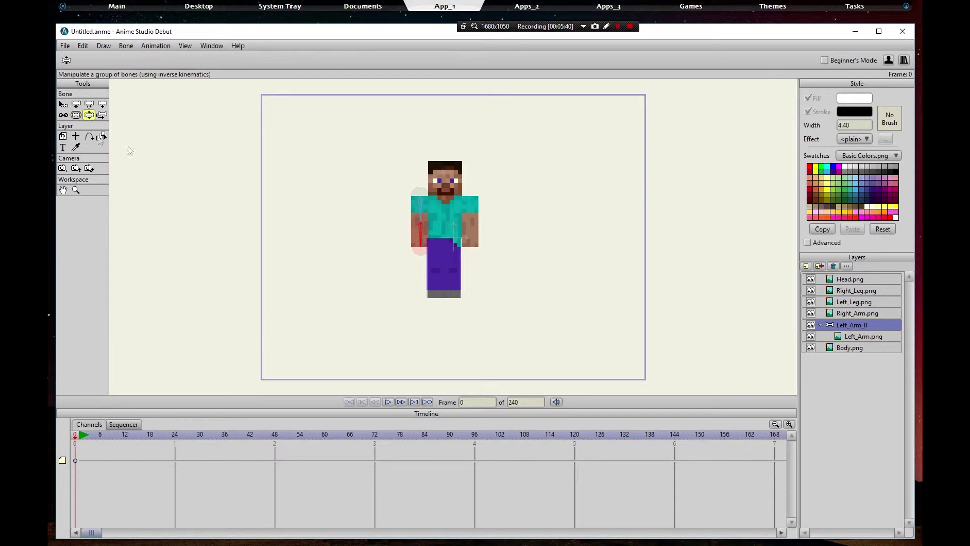
left_click_drag(420, 244, 323, 279)
Step: With Right_Arm.png selected, add a new bone layer named Right_Arm_B
left_click(844, 314)
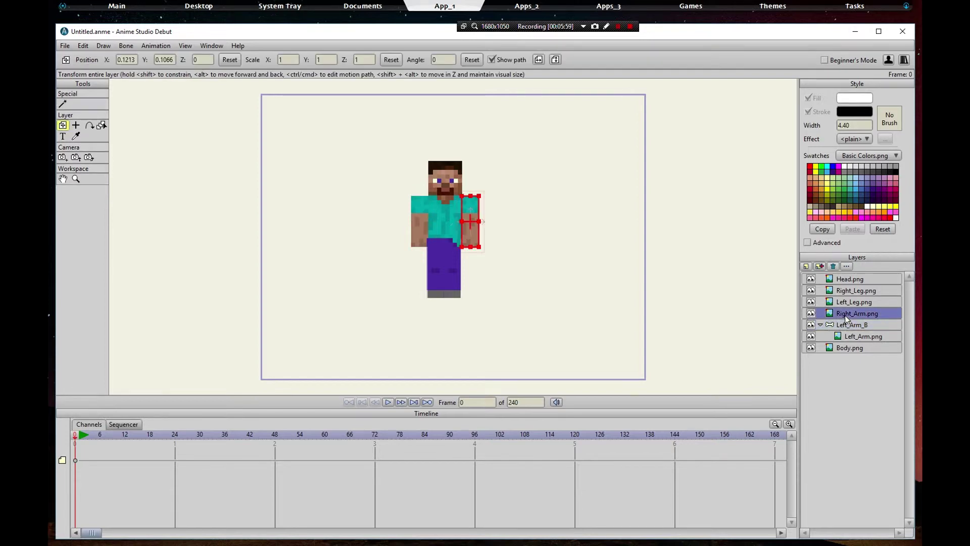
left_click(807, 266)
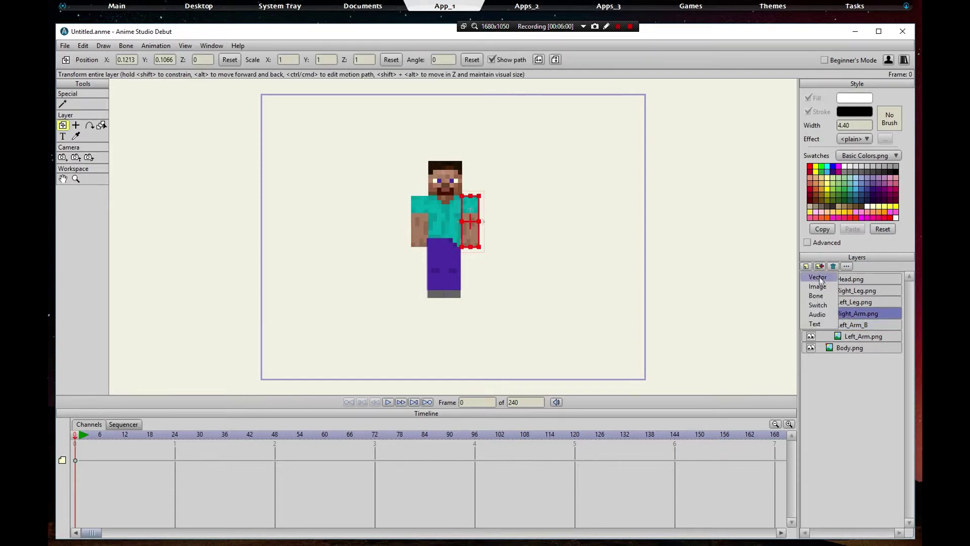
left_click(816, 296)
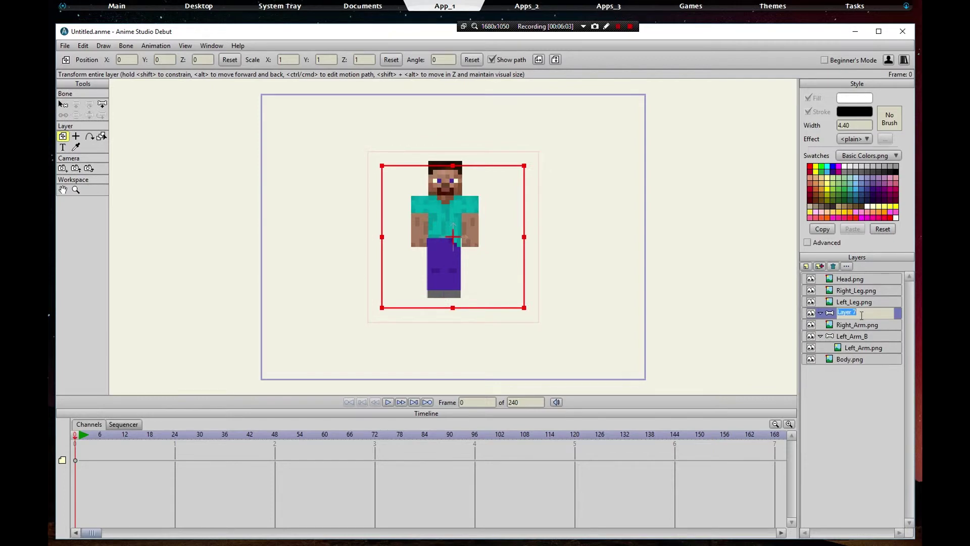
type("Right_Arm_B")
key("Return")
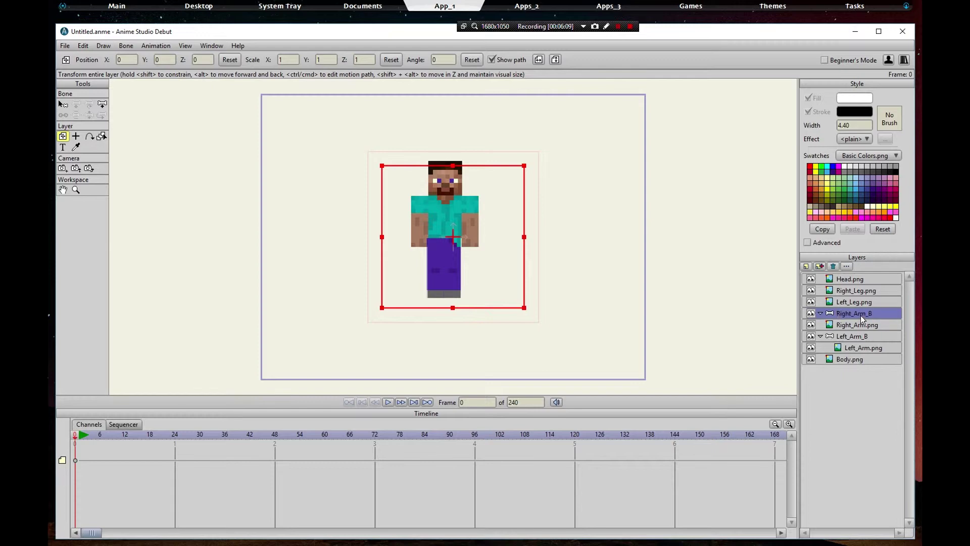
Step: Nest Right_Arm.png inside Right_Arm_B and collapse the Left_Arm_B group
left_click_drag(859, 328, 857, 314)
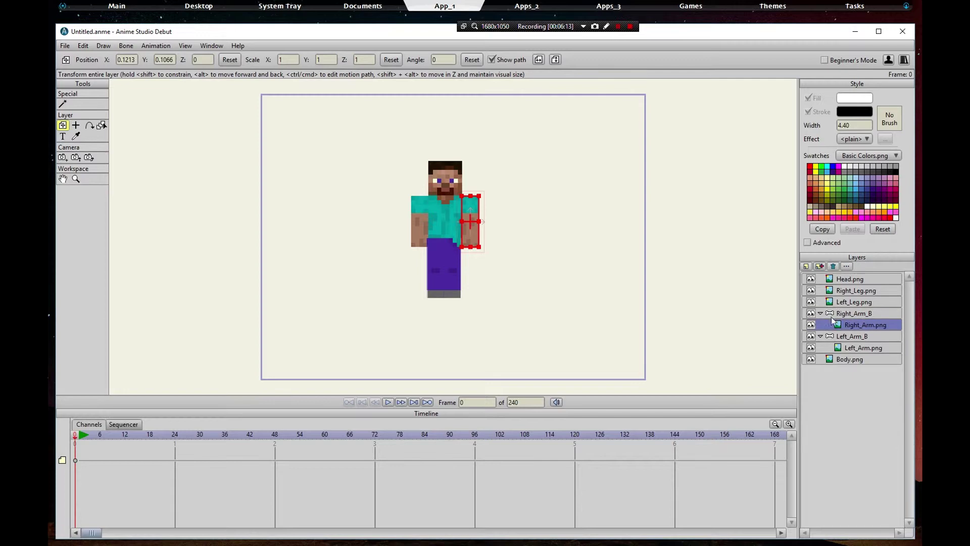
left_click(819, 336)
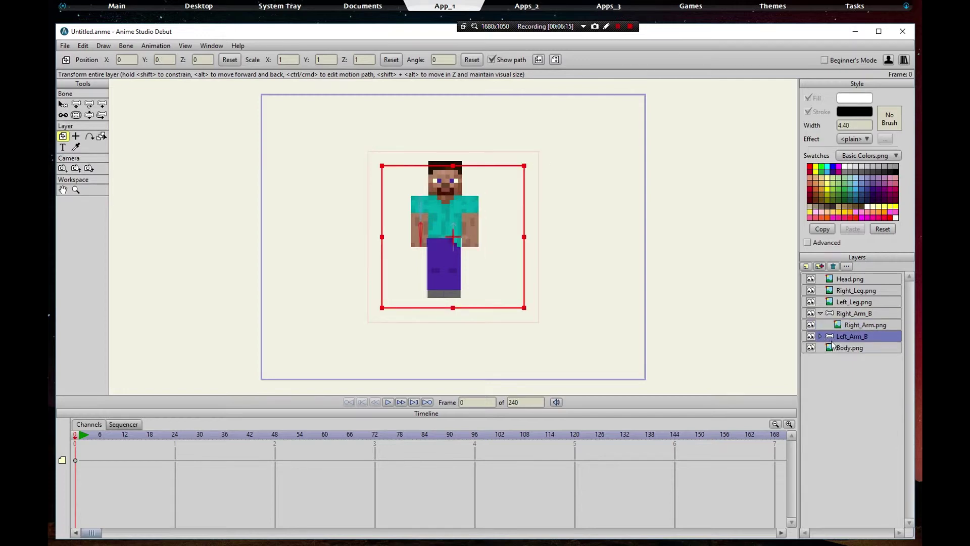
left_click(843, 314)
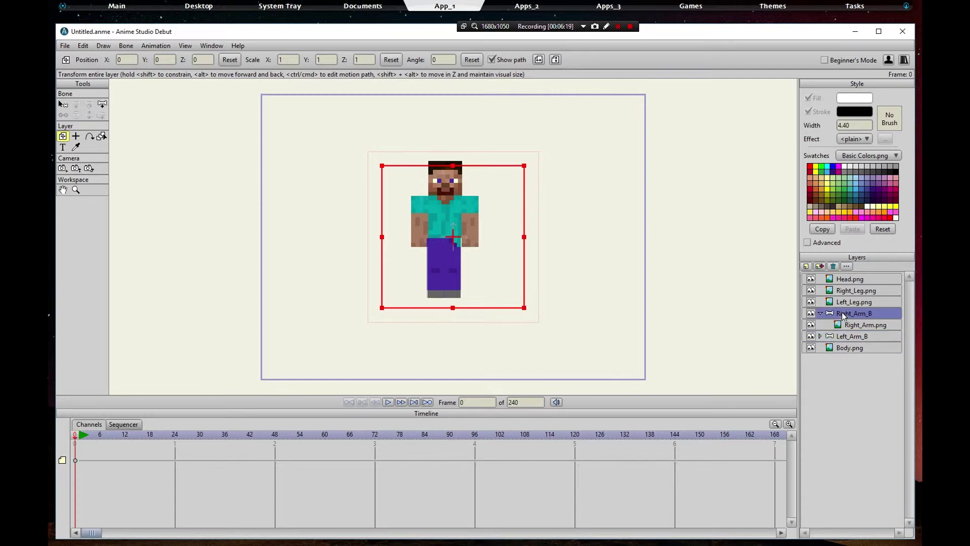
left_click(103, 104)
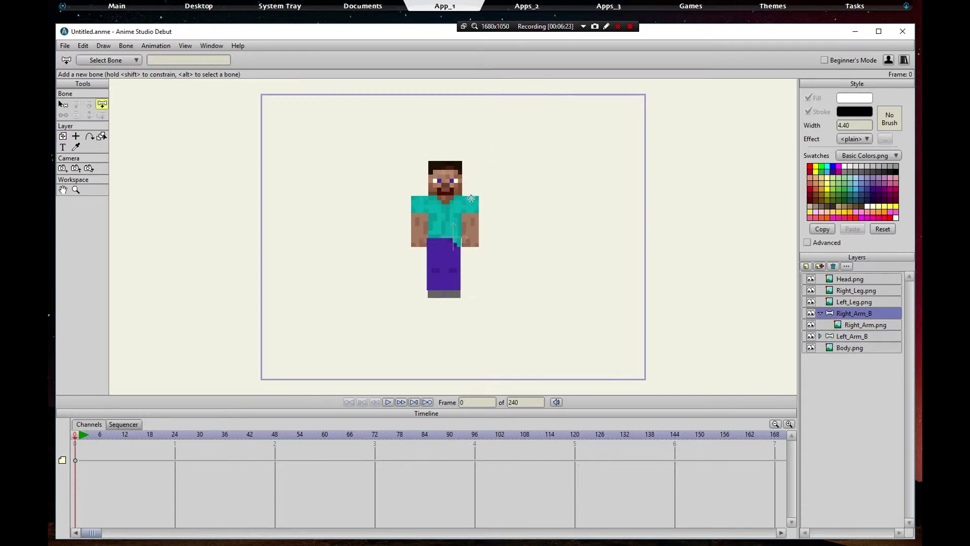
Step: Draw a bone down the right arm, lower its strength to about 0.4, and swing the arm outward to test
left_click_drag(470, 197, 470, 252)
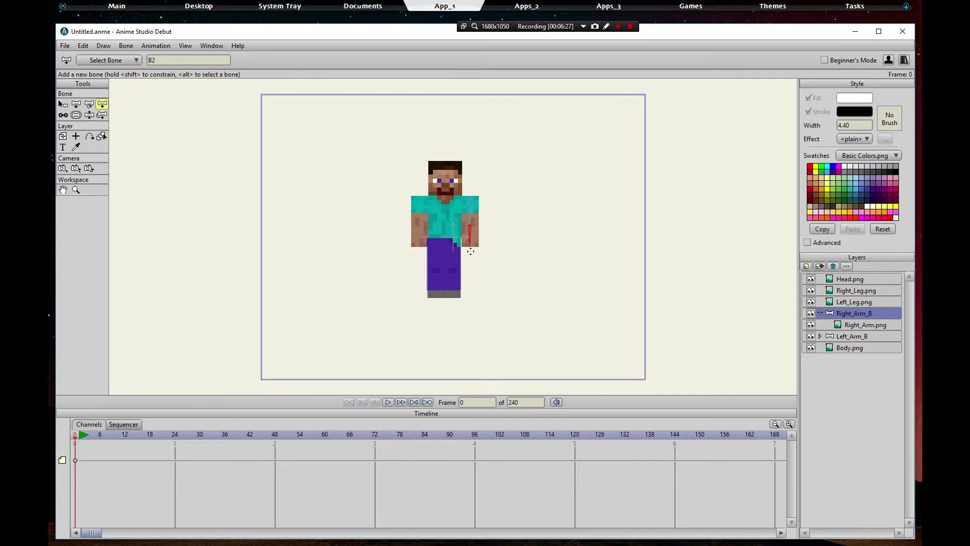
key("ctrl+z")
left_click(76, 114)
left_click_drag(470, 204, 434, 210)
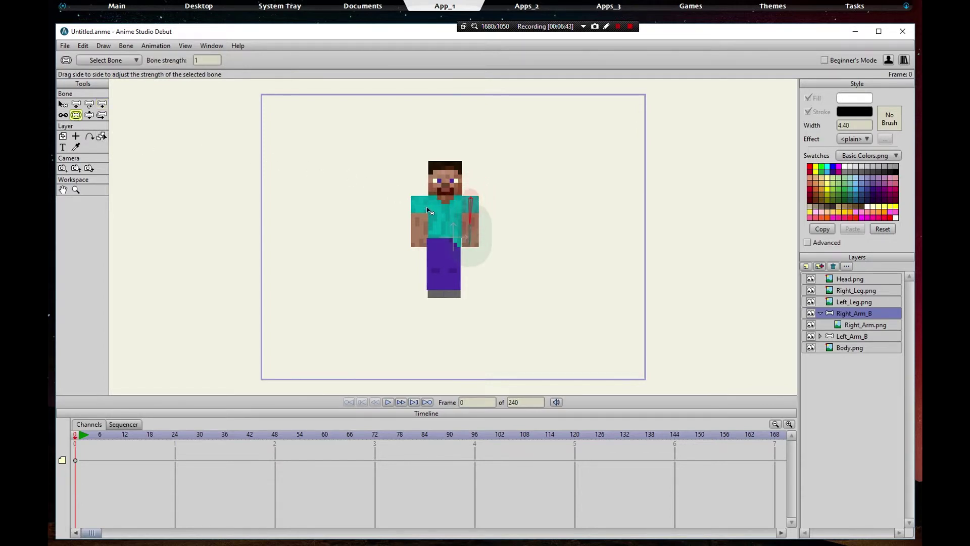
left_click(469, 234)
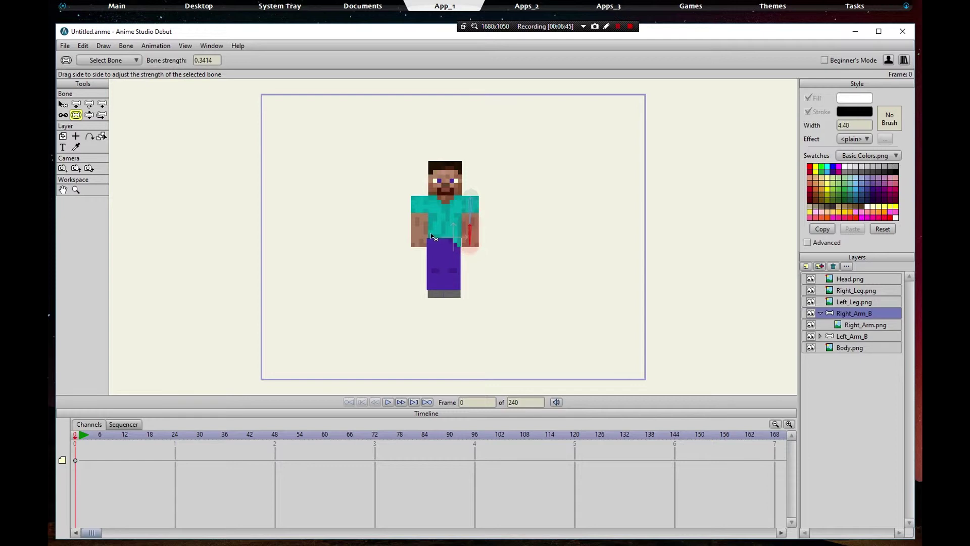
left_click(89, 115)
left_click_drag(471, 244, 555, 214)
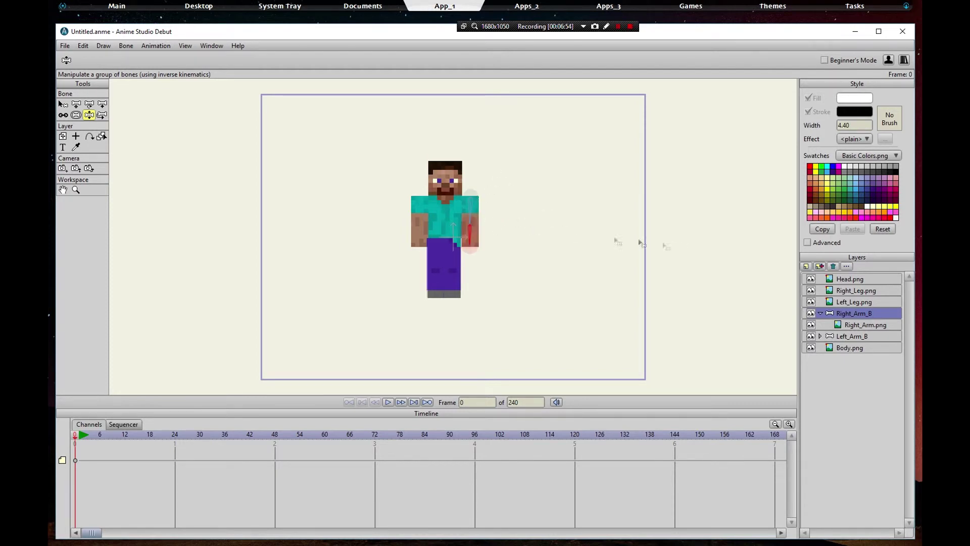
Step: Create a bone layer named Left_Leg_B and nest Left_Leg.png inside it
left_click(846, 302)
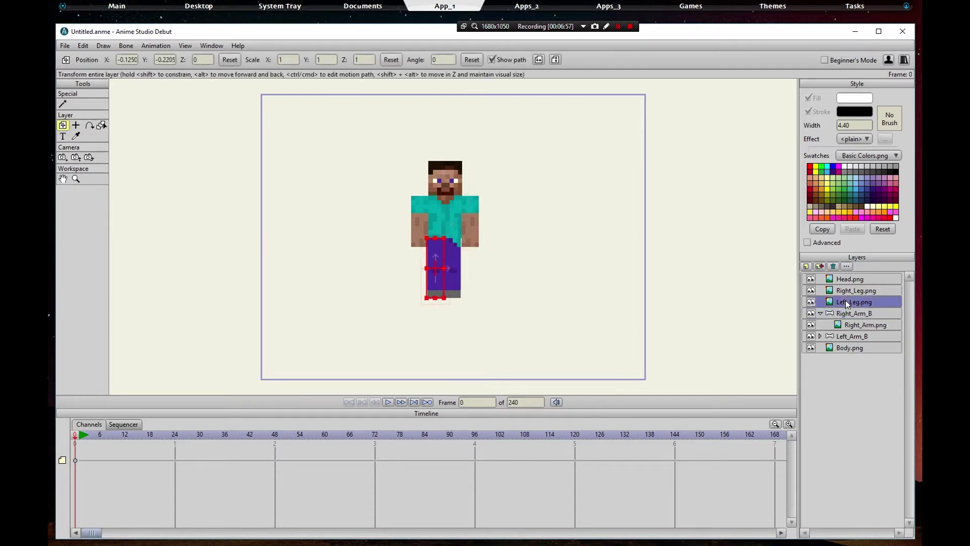
left_click(806, 266)
left_click(835, 297)
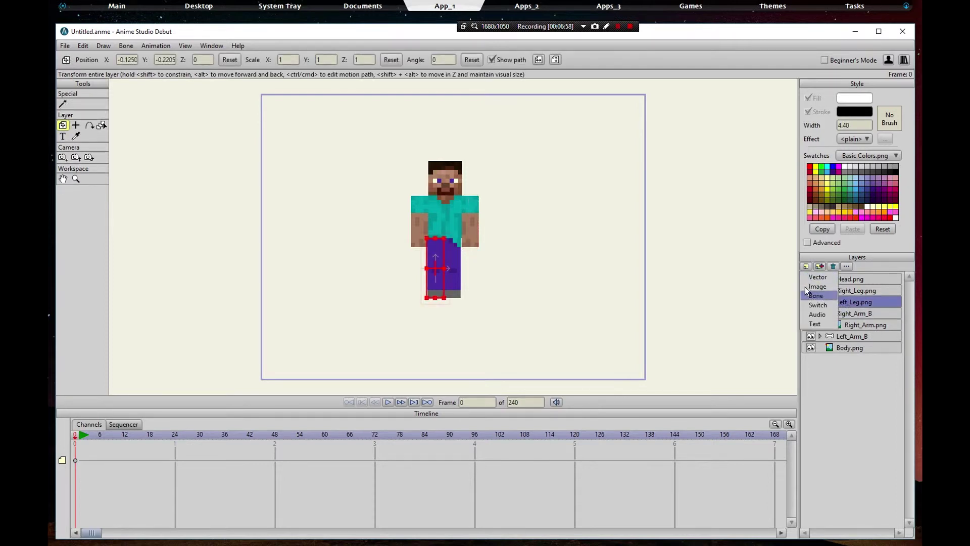
type("Left_Leg_B")
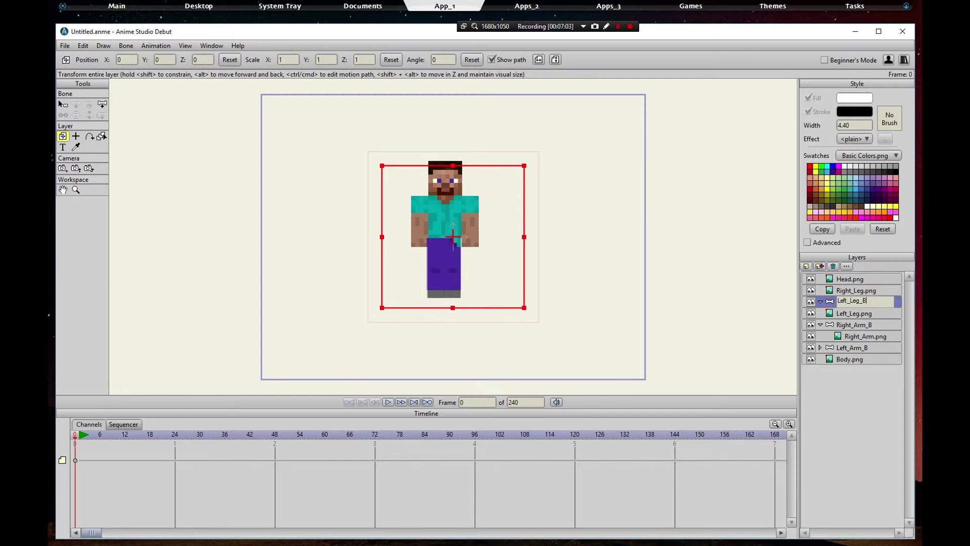
key("Return")
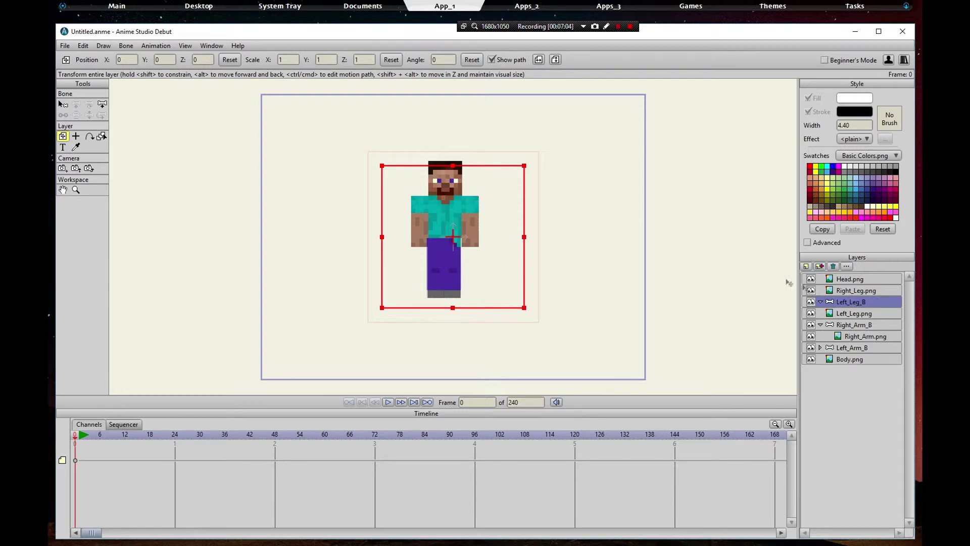
left_click_drag(851, 318, 844, 307)
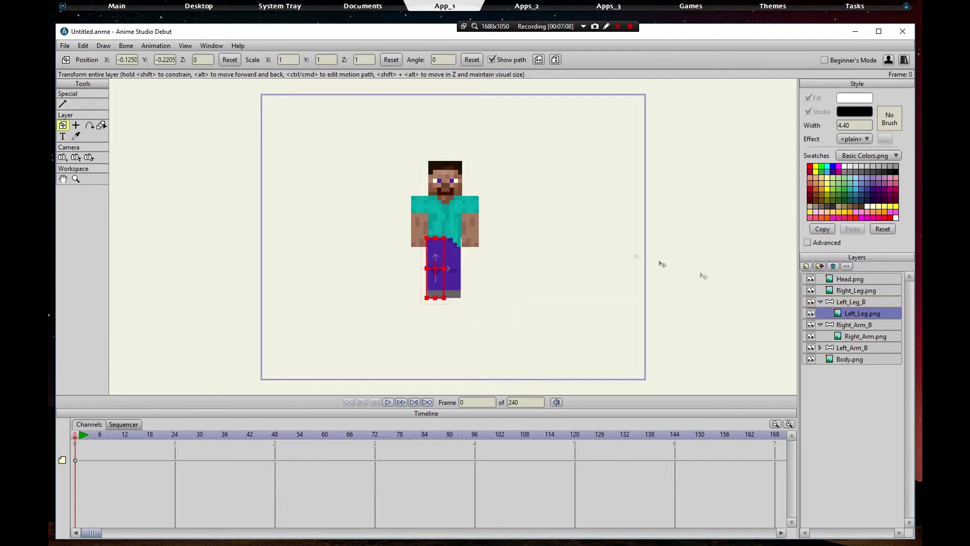
Step: Draw a bone from the left leg's top to its foot and lower its strength to about 0.39
left_click(847, 302)
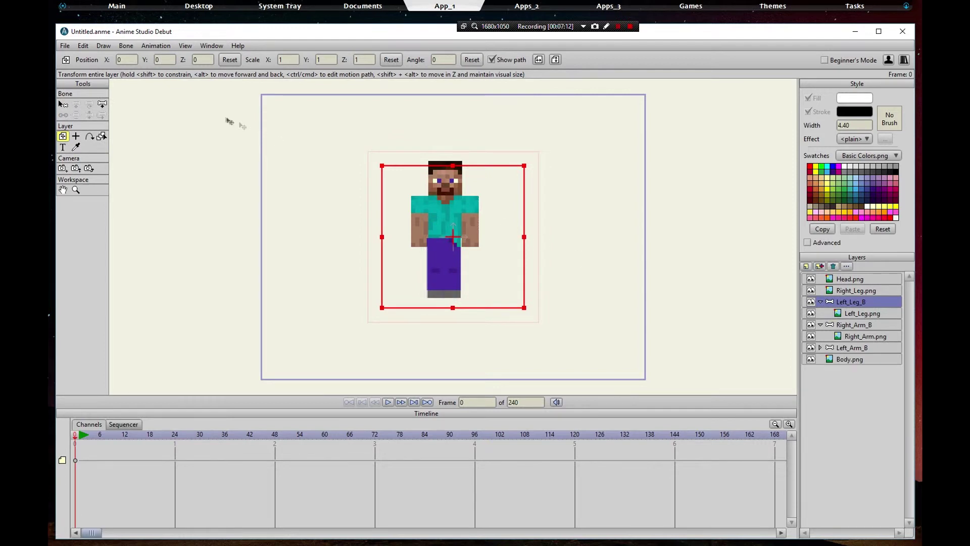
left_click(102, 104)
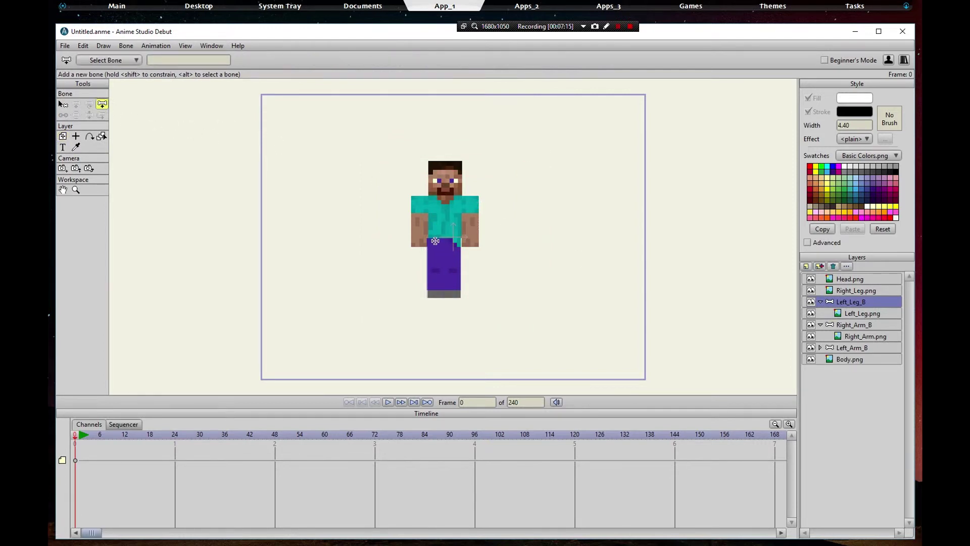
left_click_drag(435, 240, 433, 297)
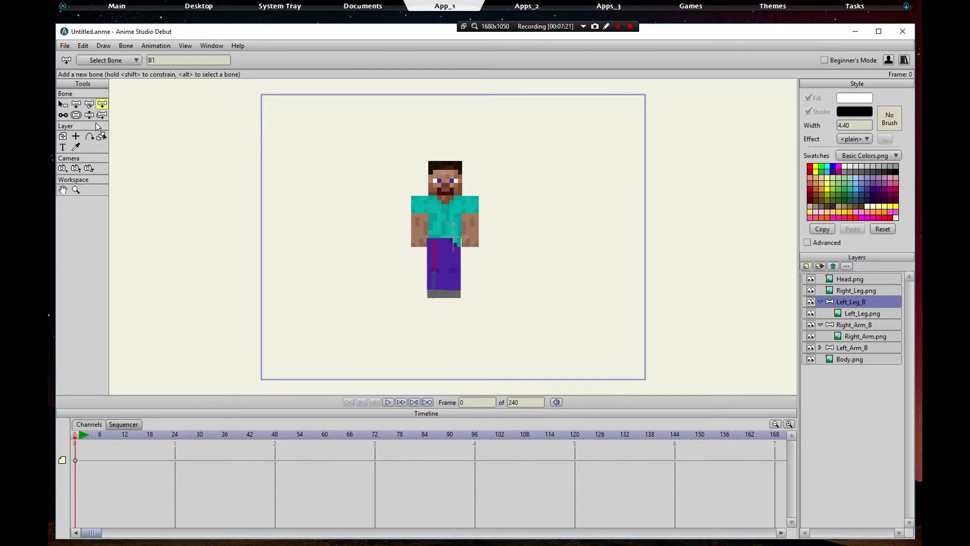
left_click(76, 115)
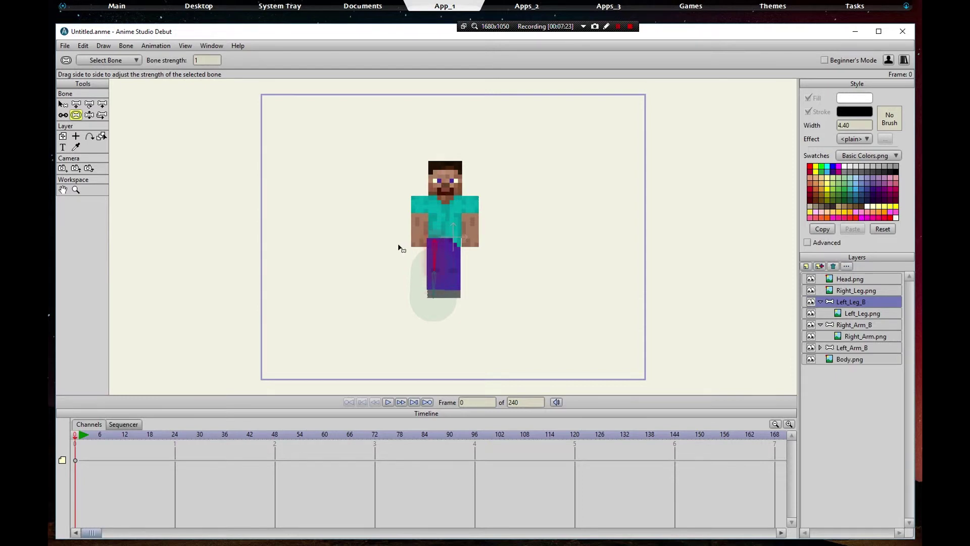
left_click_drag(422, 296, 386, 301)
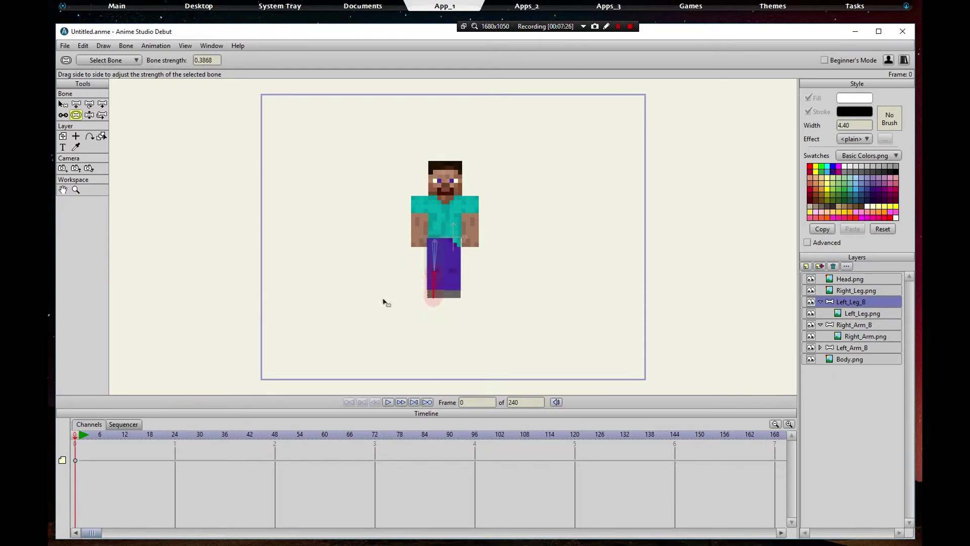
left_click(843, 291)
Step: Create a bone layer named Right_Leg_B and nest Right_Leg.png inside it
left_click(804, 268)
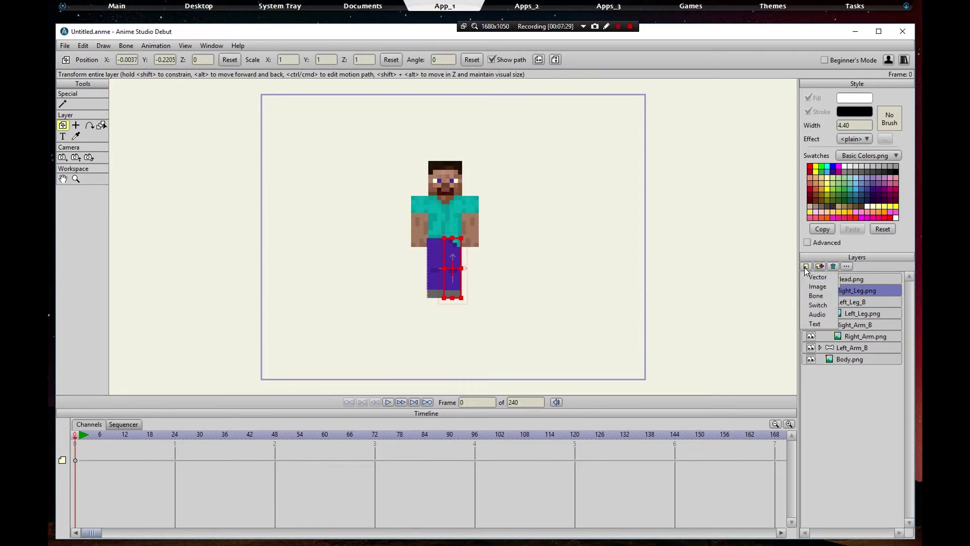
left_click(816, 296)
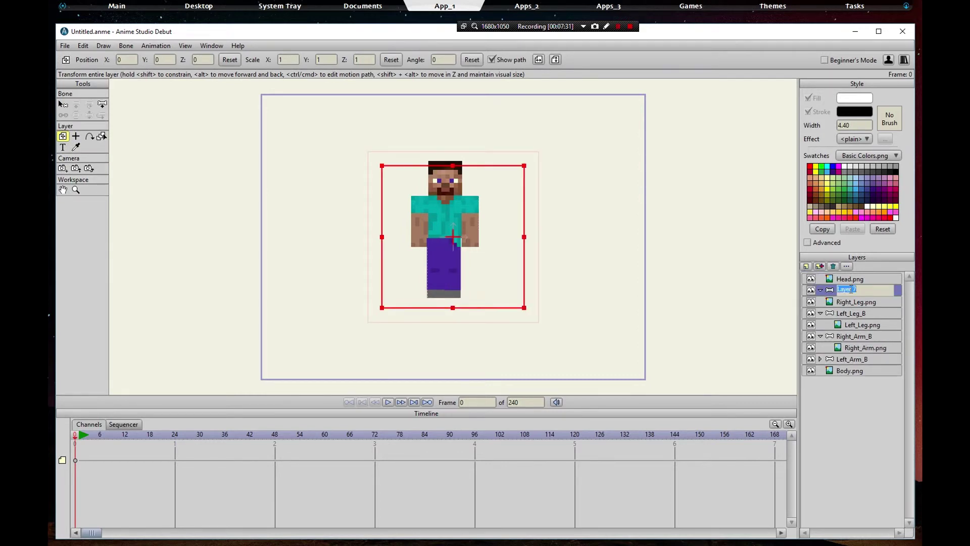
type("Right_Leg_B")
key("Return")
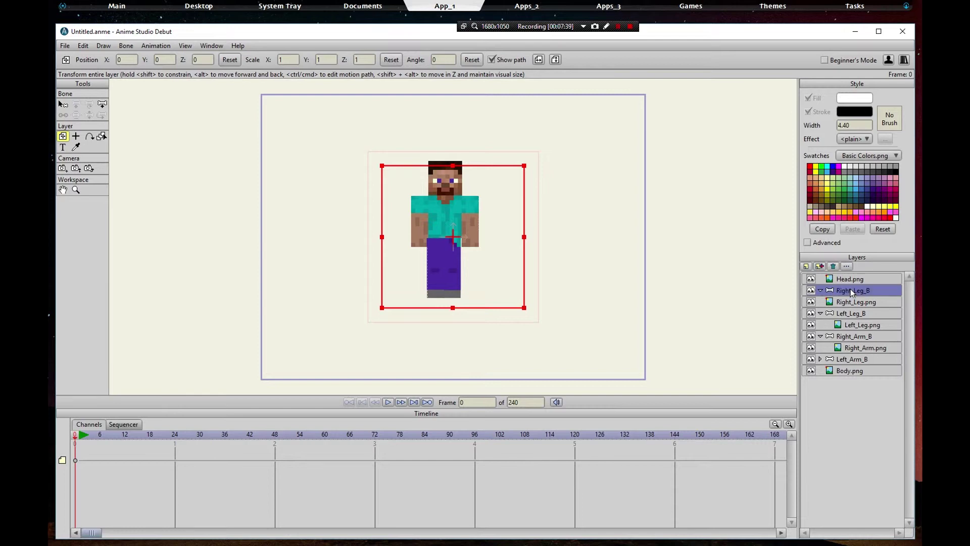
left_click_drag(856, 306, 854, 292)
Step: Draw a bone from the waist down the right leg and reduce its strength to about 0.40
left_click(102, 105)
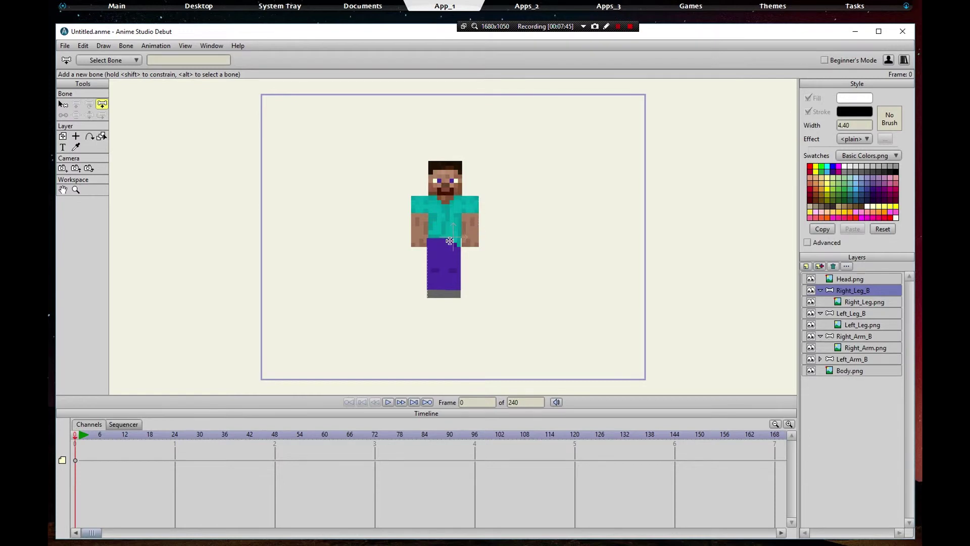
left_click_drag(451, 241, 452, 297)
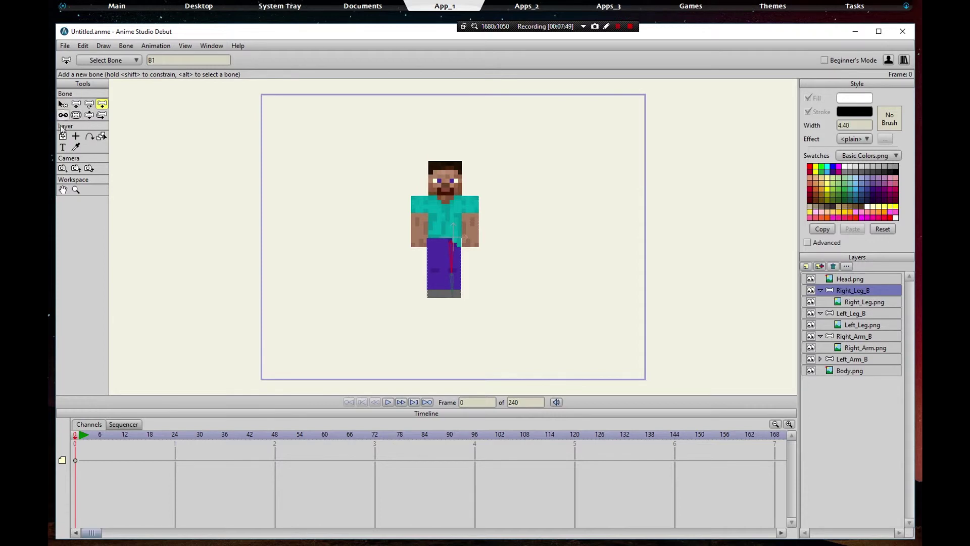
left_click(77, 116)
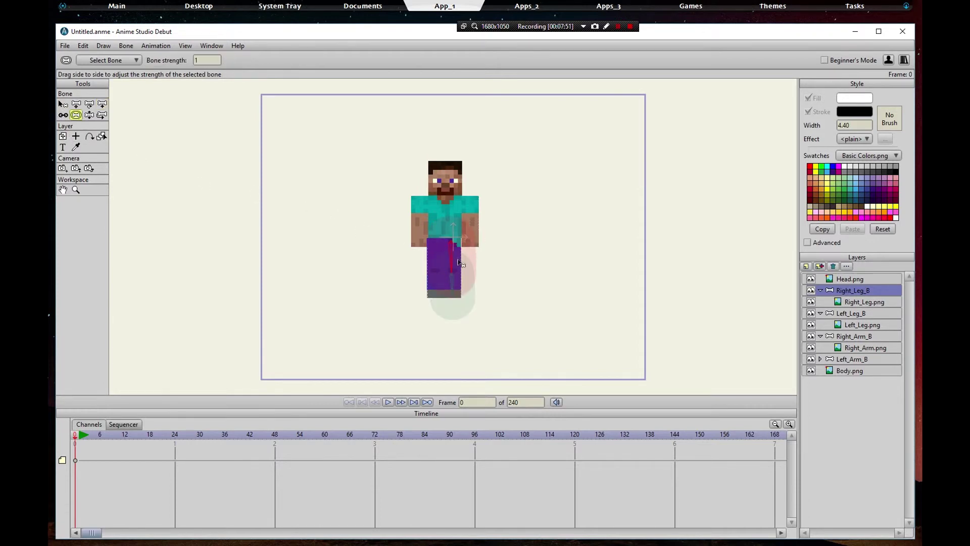
left_click_drag(446, 264, 412, 293)
left_click(89, 115)
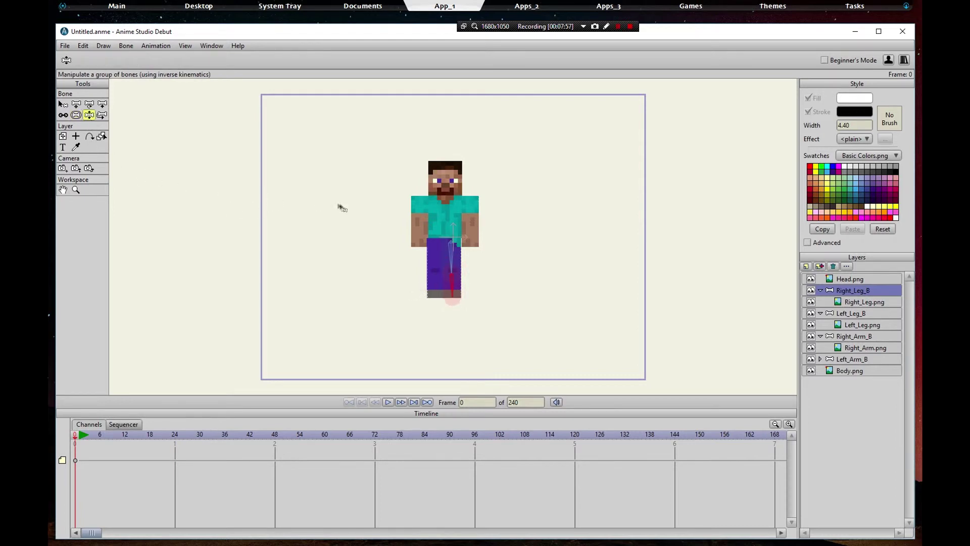
left_click_drag(456, 292, 509, 280)
left_click_drag(76, 443, 175, 444)
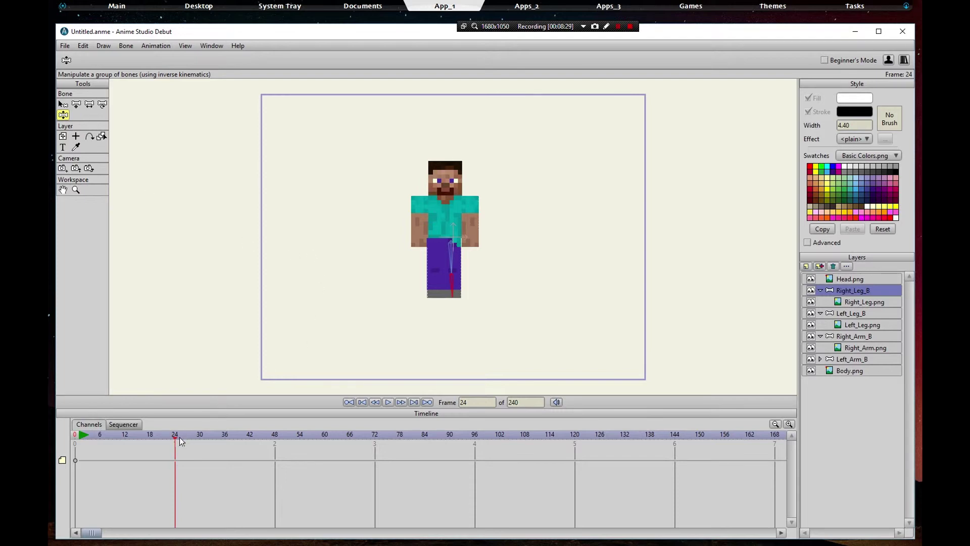
left_click_drag(173, 438, 74, 432)
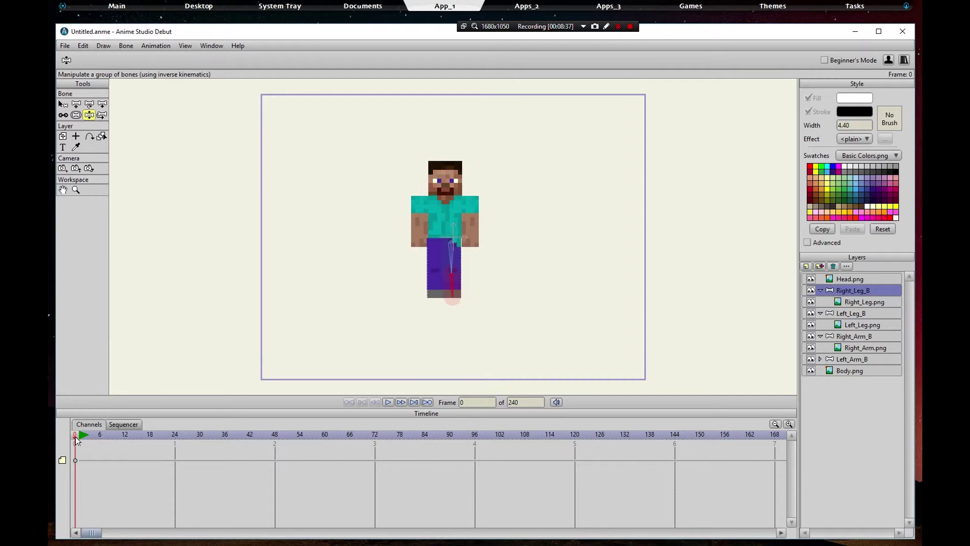
left_click_drag(76, 437, 55, 439)
Step: On Right_Arm_B, key the right arm raised up beside the head at frame 24, leaving frame 1 at rest
left_click(80, 439)
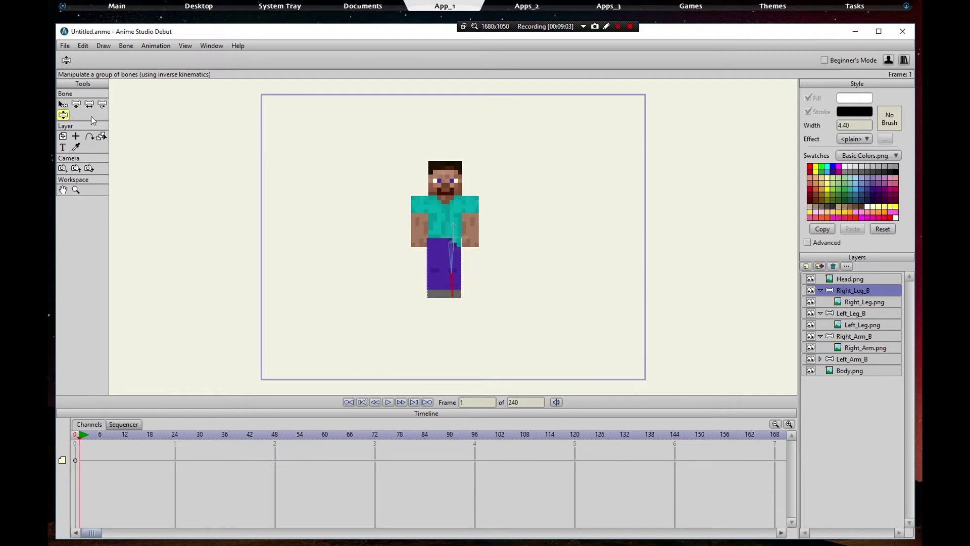
left_click(849, 336)
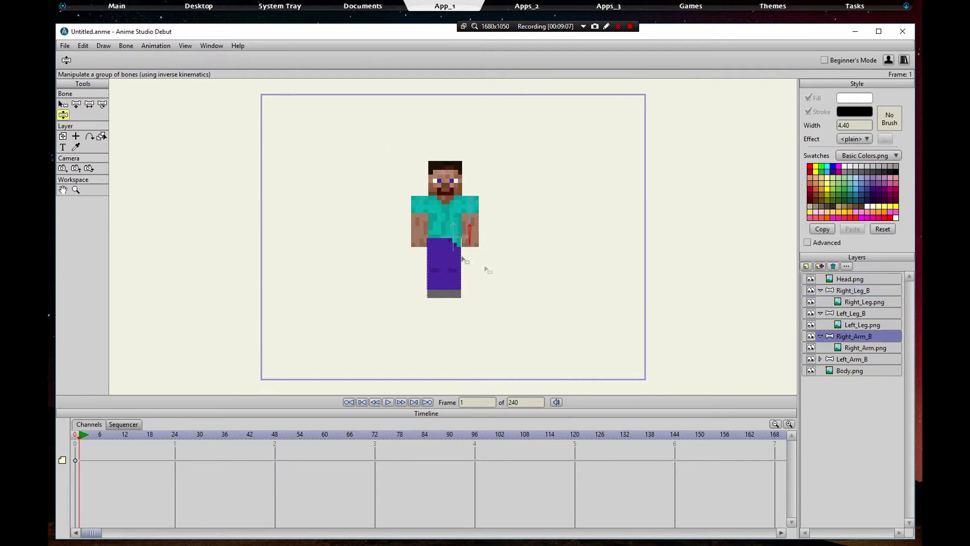
mouse_move(479, 242)
left_mouse_down()
mouse_move(520, 208)
mouse_move(550, 123)
mouse_move(548, 240)
mouse_move(534, 300)
left_mouse_up()
left_click_drag(84, 437, 175, 433)
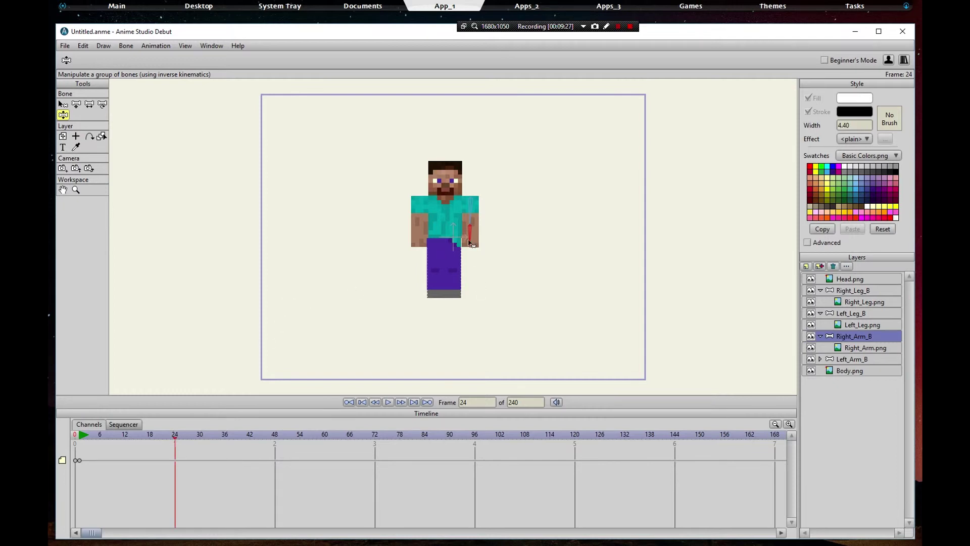
left_click_drag(472, 241, 558, 135)
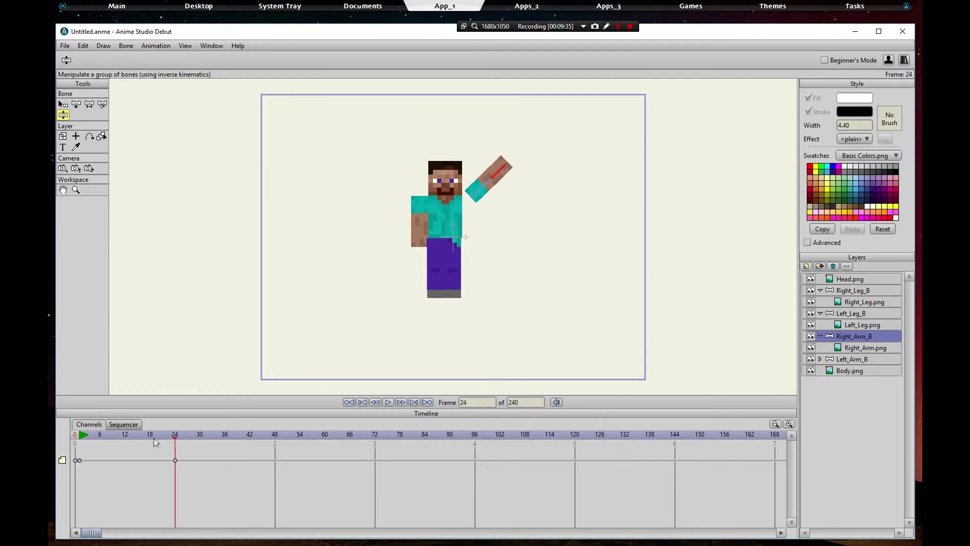
left_click_drag(175, 438, 78, 440)
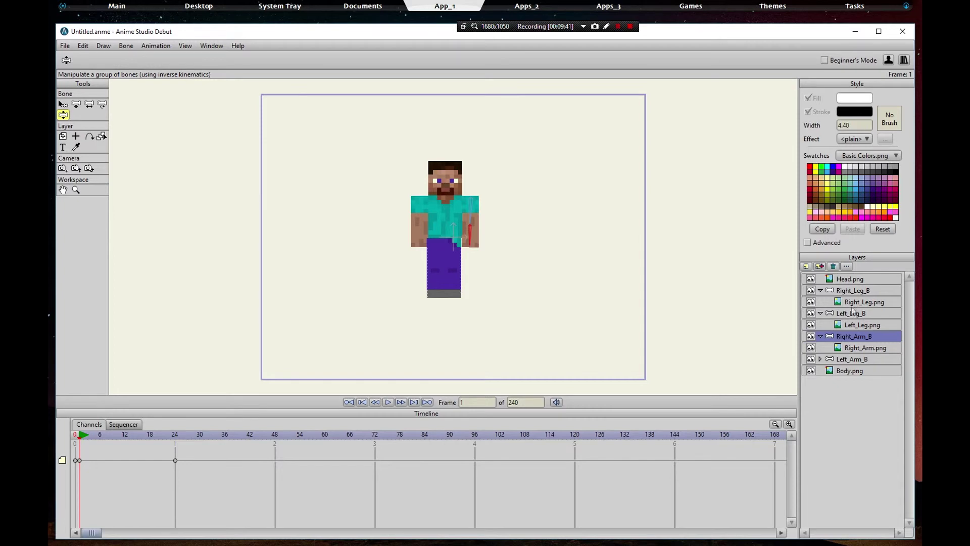
Step: Select Left_Arm_B and add a keyframe at frame 1
left_click(847, 359)
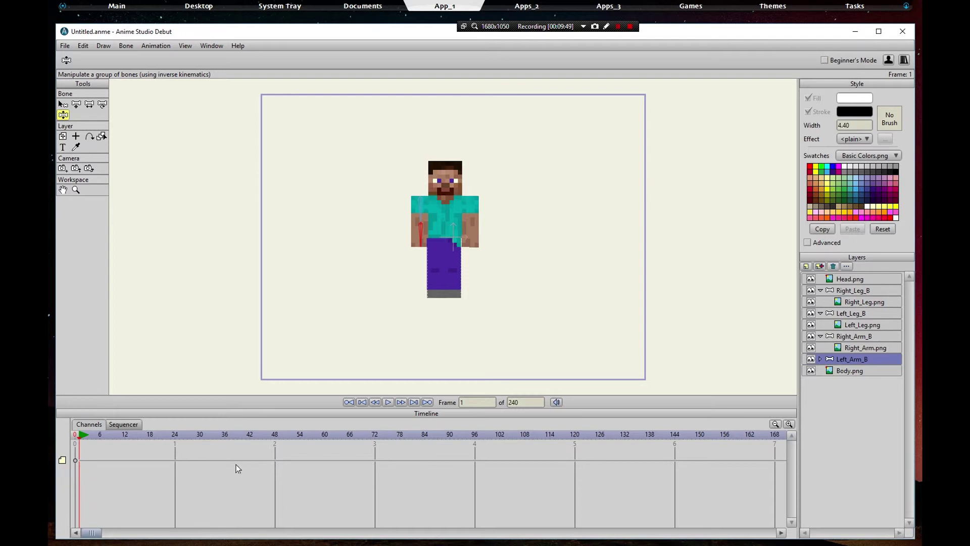
right_click(79, 459)
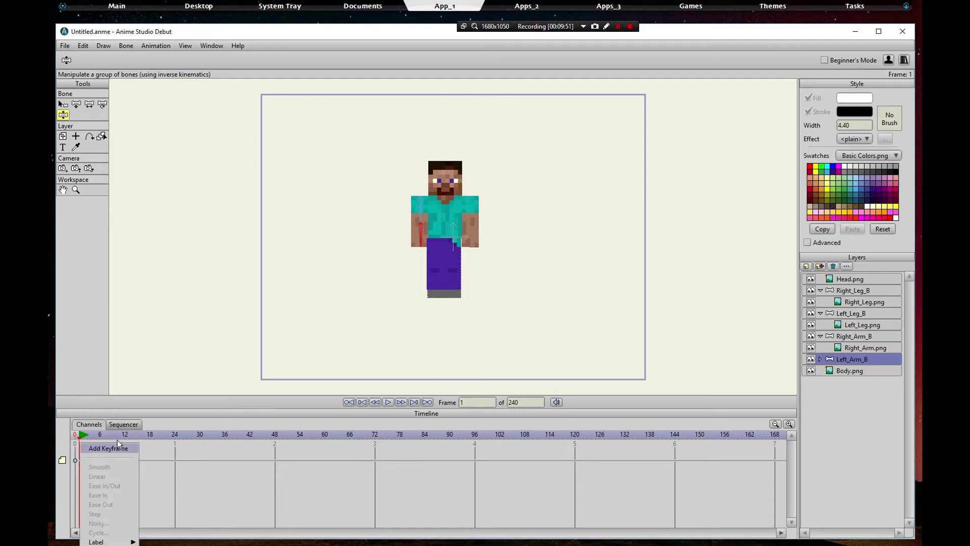
left_click(98, 452)
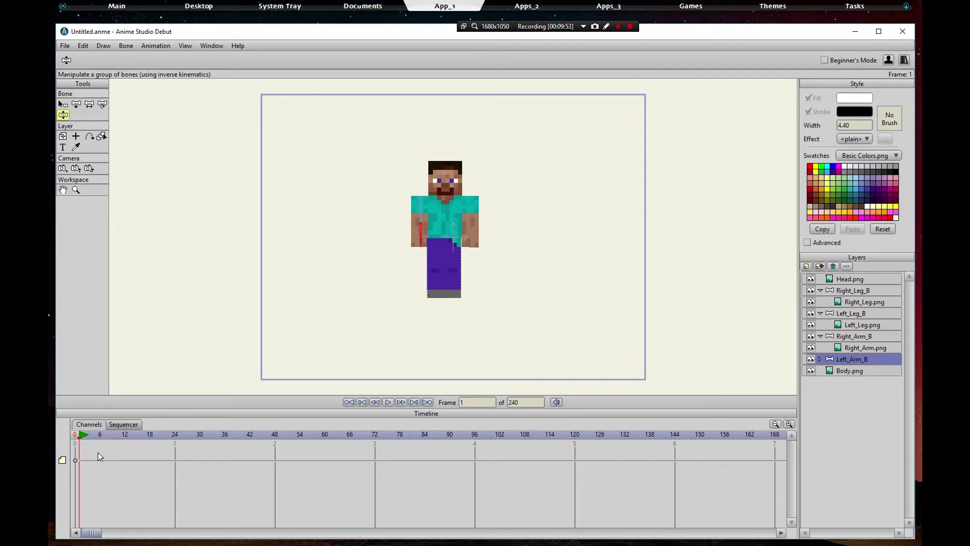
right_click(80, 460)
left_click(98, 448)
Step: Key the left arm raised up and outward at frame 24
left_click_drag(79, 438, 174, 438)
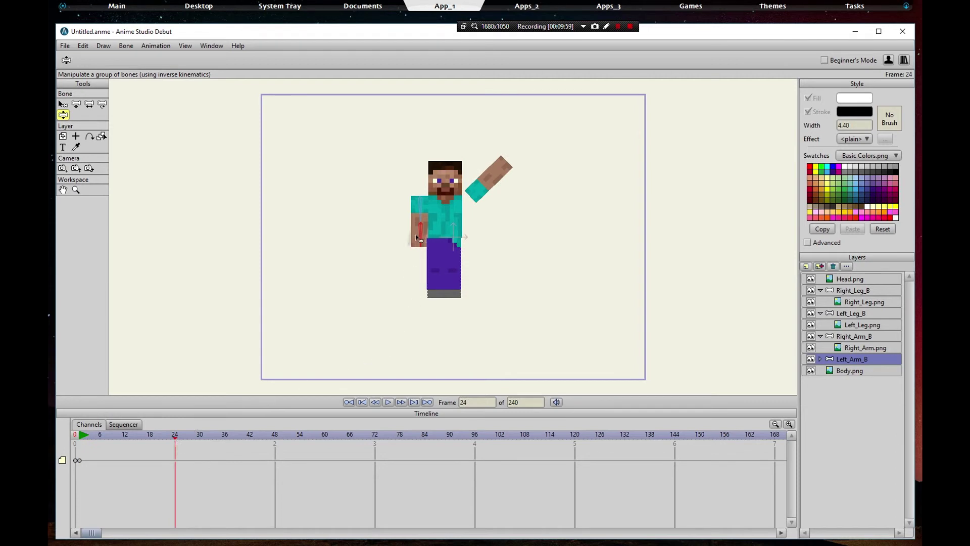
left_click_drag(417, 238, 334, 119)
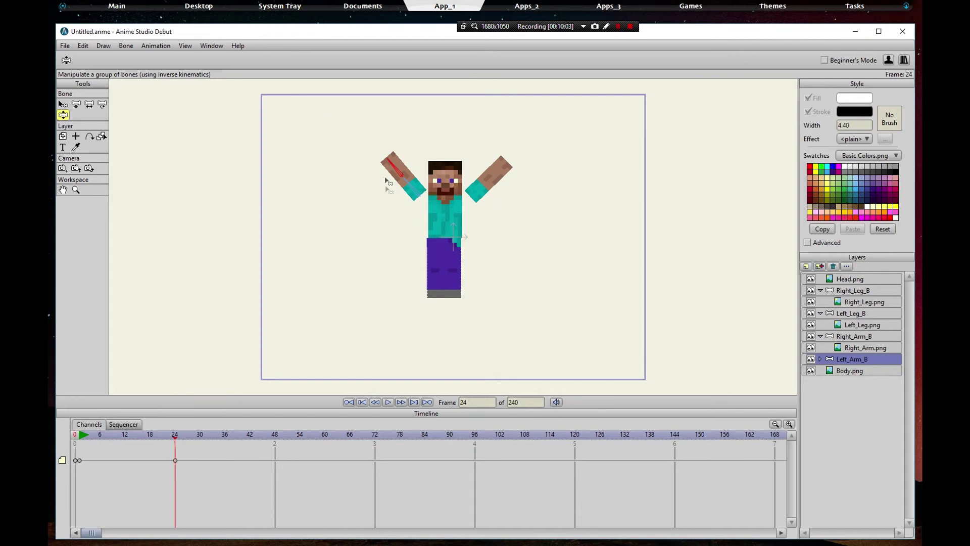
left_click_drag(176, 443, 80, 443)
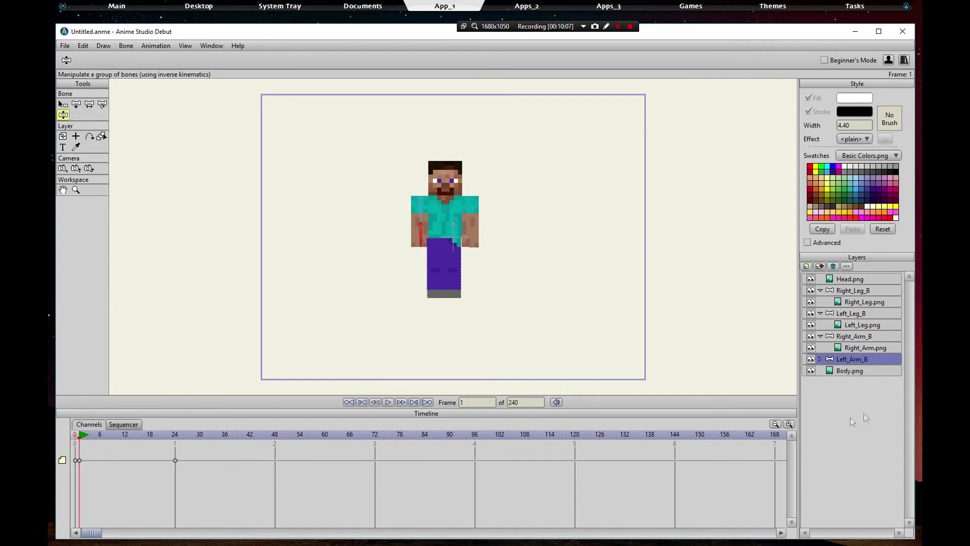
Step: At frame 24, swing the Left_Leg_B foot out left and the Right_Leg_B foot out lower right
left_click(850, 291)
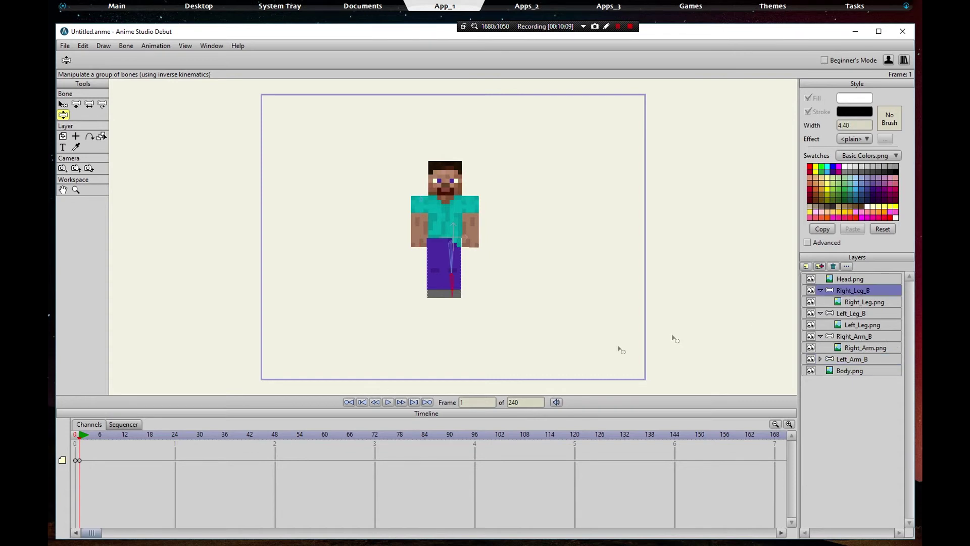
left_click(860, 314)
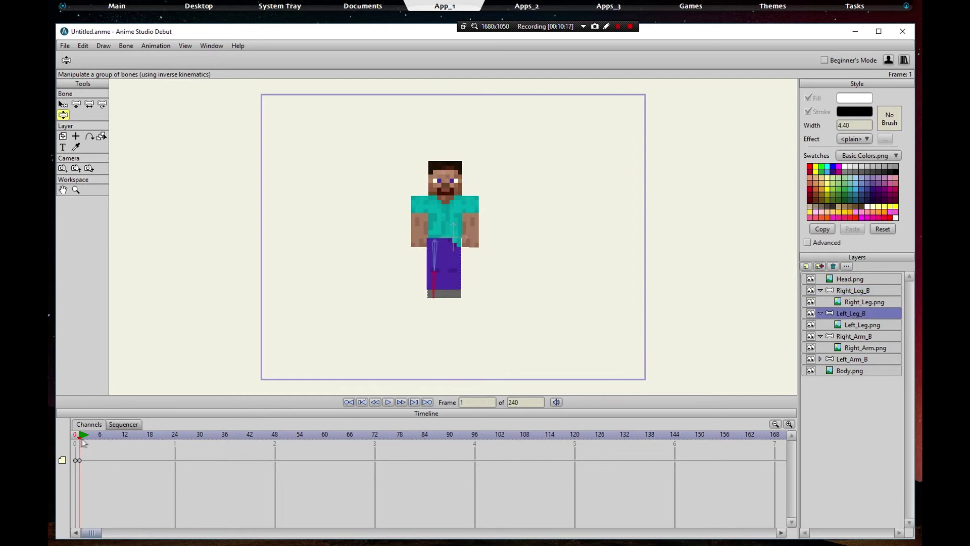
left_click_drag(86, 434, 177, 429)
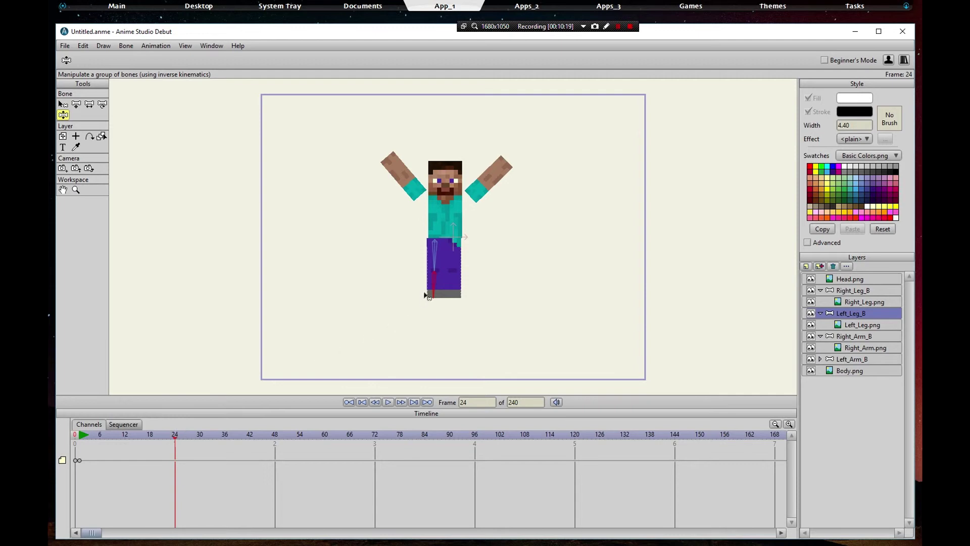
left_click_drag(428, 296, 300, 340)
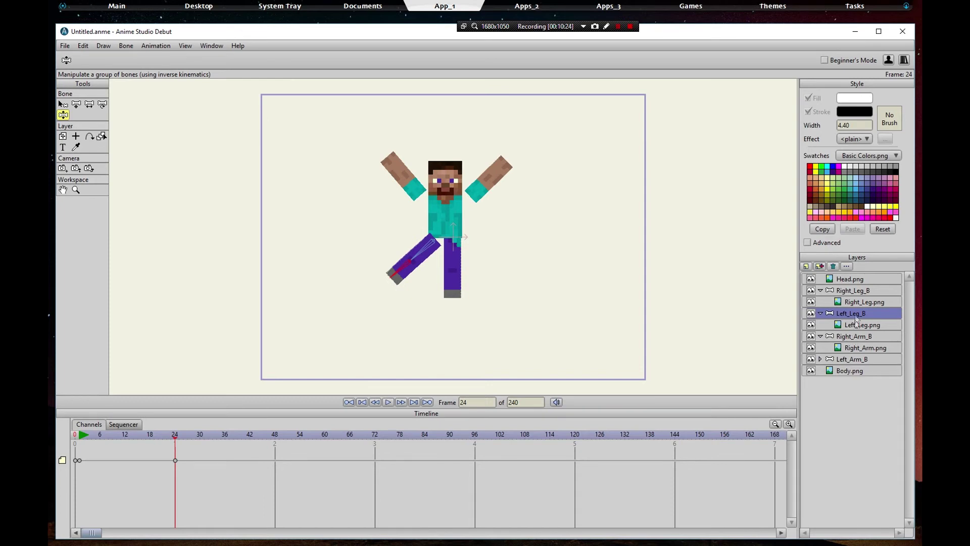
left_click(852, 290)
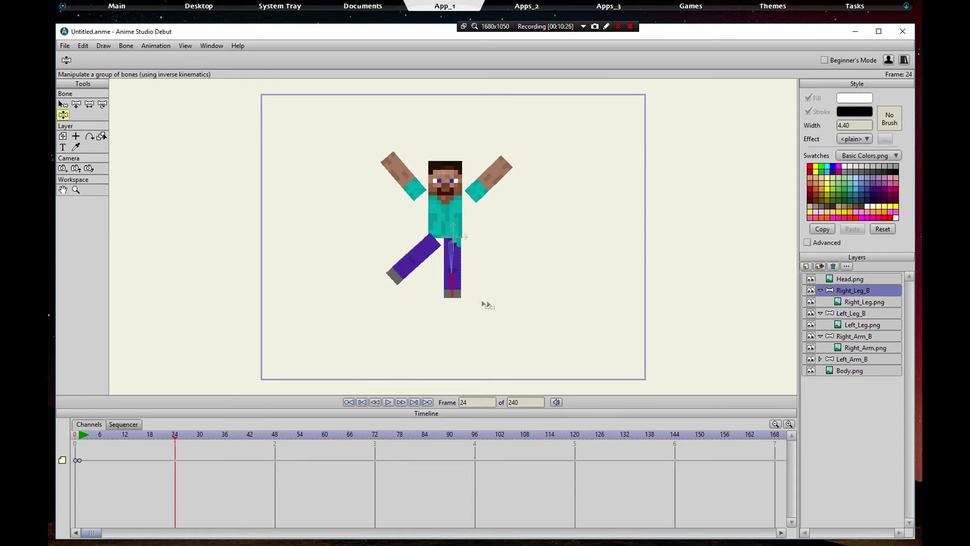
left_click_drag(469, 293, 556, 329)
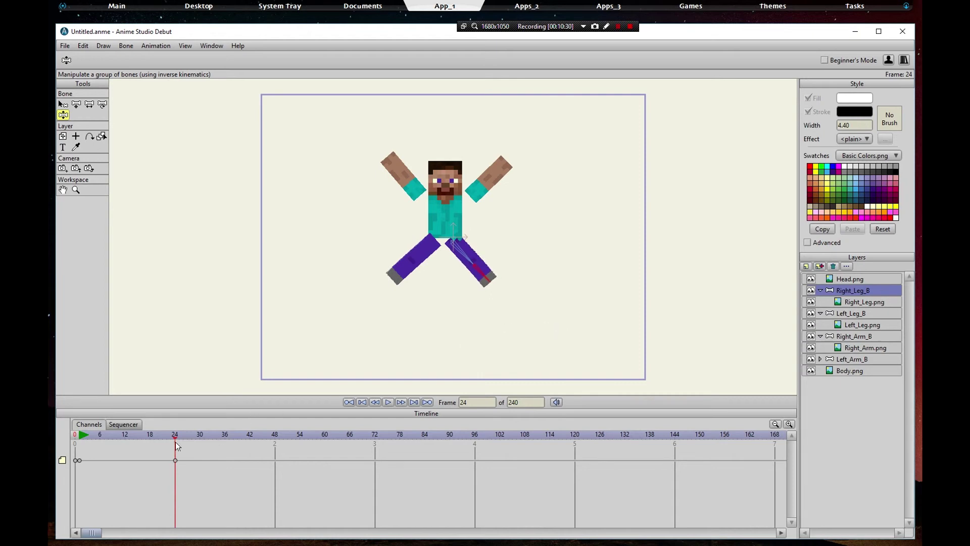
left_click_drag(175, 442, 76, 442)
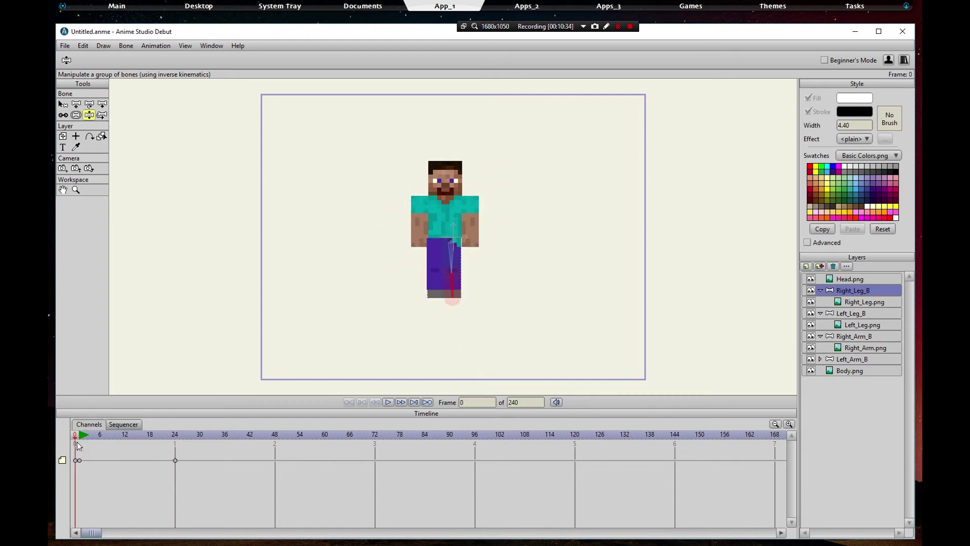
Step: Preview the animation, then key the right leg swung inward beside the left leg near frame 48
left_click(387, 402)
left_click(387, 402)
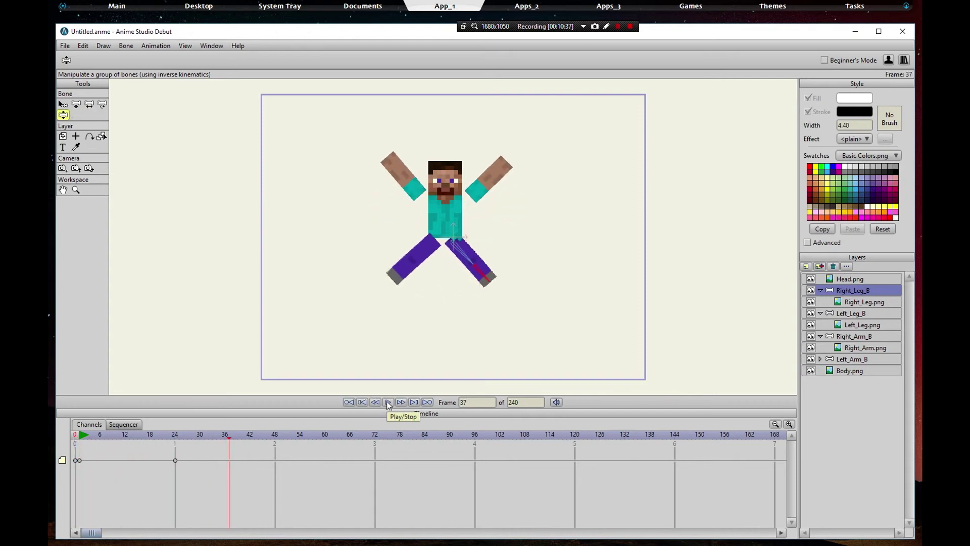
left_click_drag(228, 434, 274, 435)
mouse_move(492, 278)
left_mouse_down()
mouse_move(520, 260)
mouse_move(474, 300)
mouse_move(477, 352)
left_mouse_up()
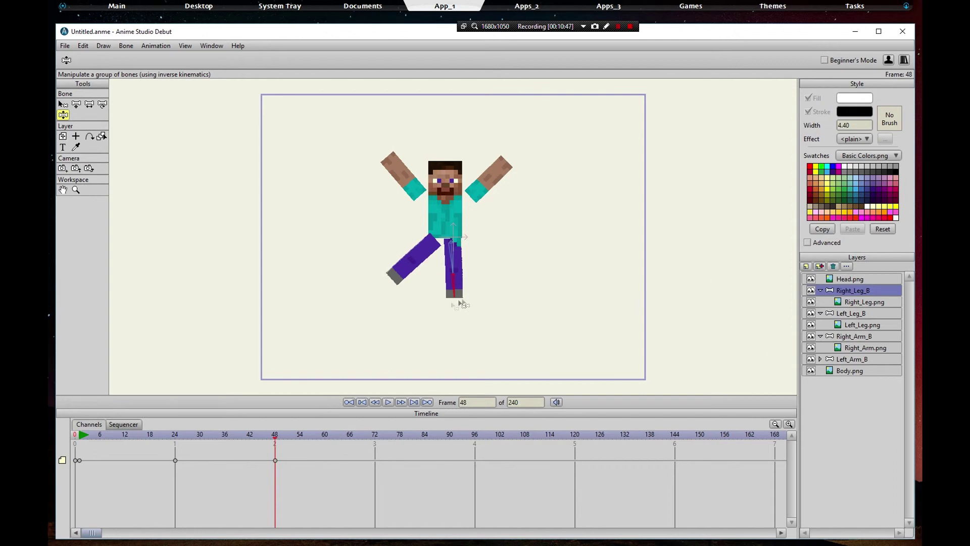
left_click_drag(275, 460, 248, 463)
left_click_drag(455, 293, 397, 345)
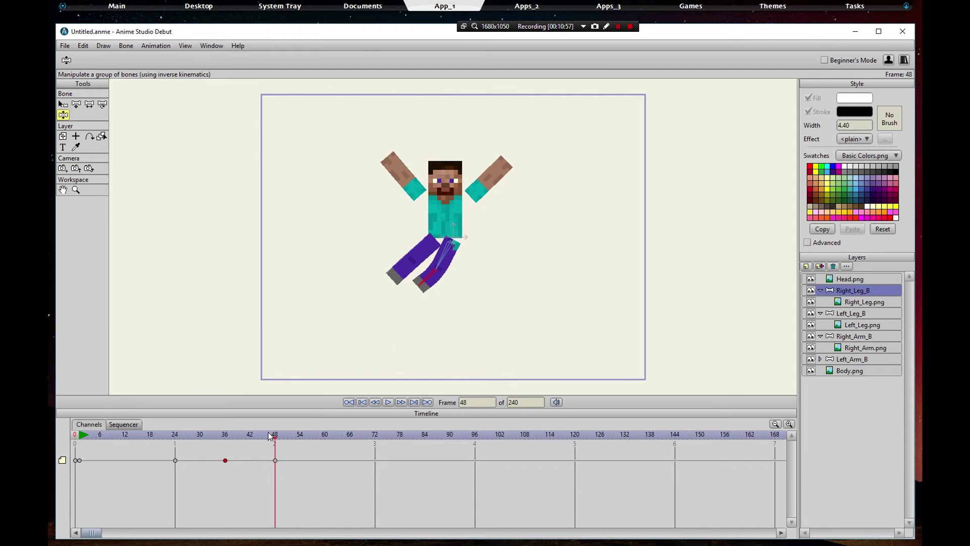
left_click_drag(296, 441, 276, 458)
Step: Key the Right_Arm_B arm lowered to horizontal at frame 48, then rewind and preview playback
left_click(853, 336)
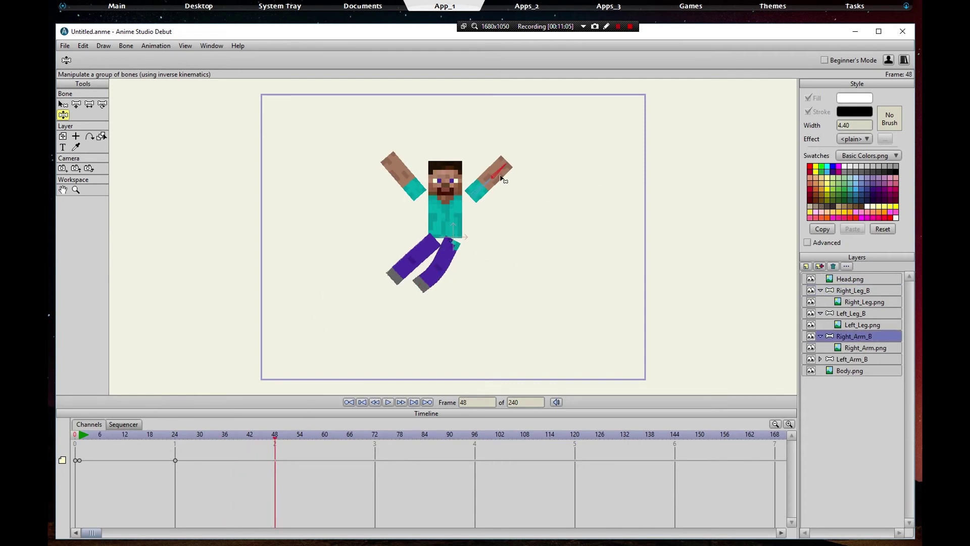
left_click_drag(503, 178, 541, 202)
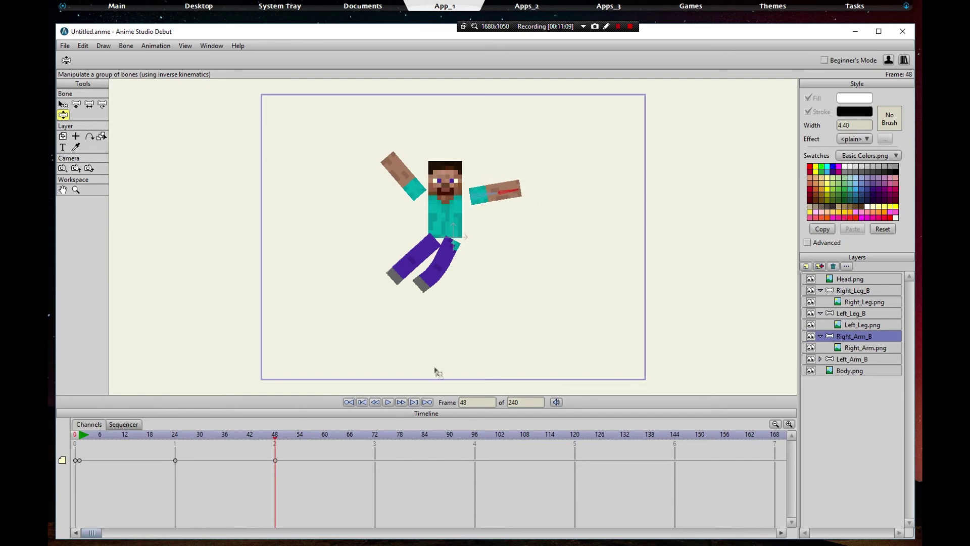
left_click(348, 402)
left_click(388, 402)
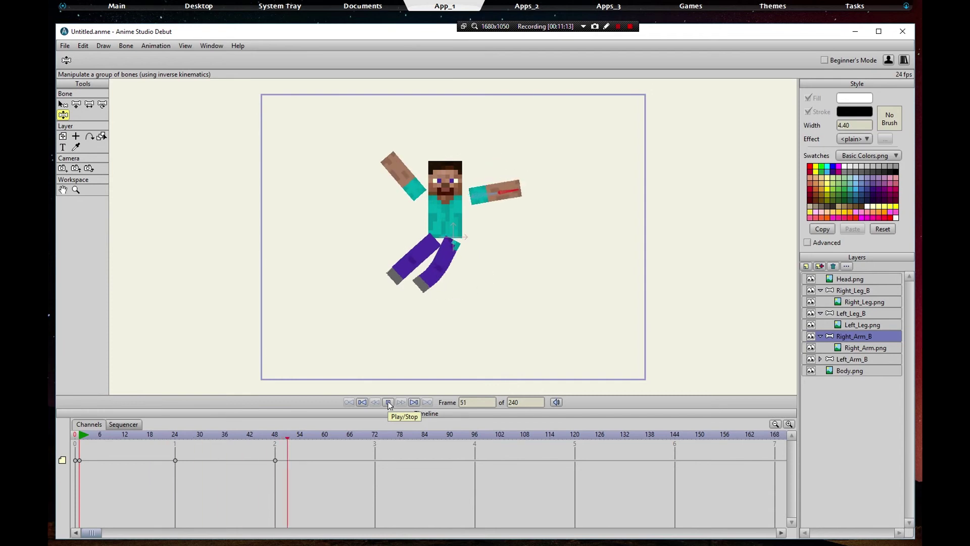
left_click(388, 403)
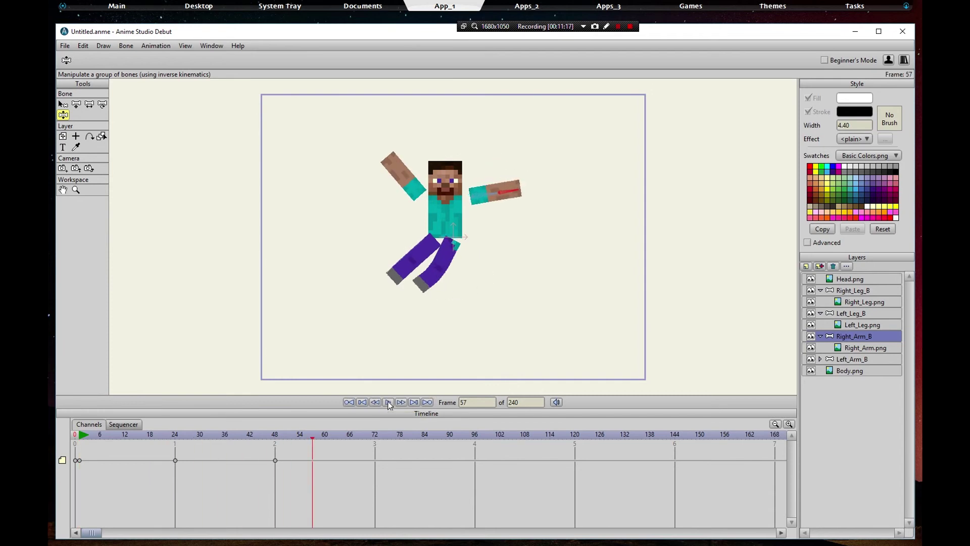
Step: Change the total frame count from 240 to 72 and play it back to check the loop
left_click(536, 401)
type("72")
key("Return")
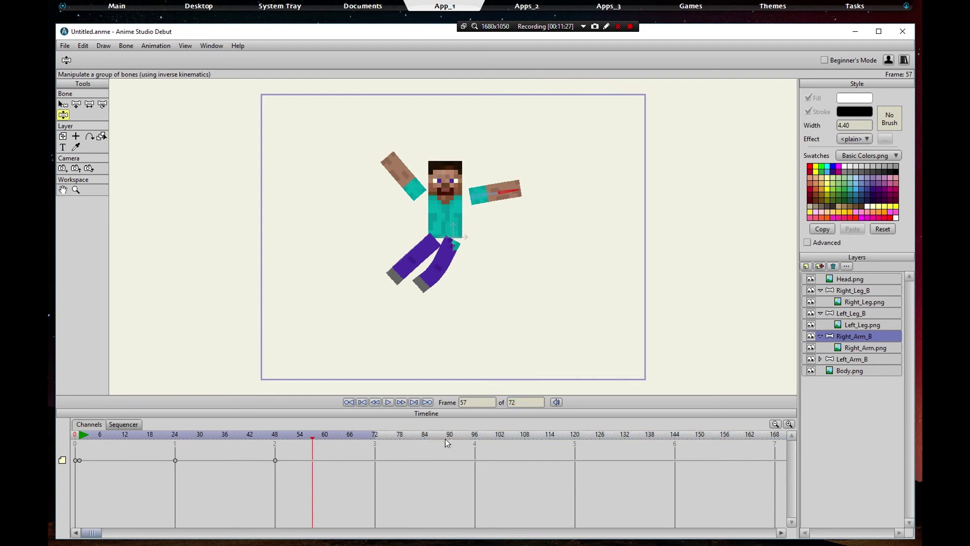
left_click(388, 402)
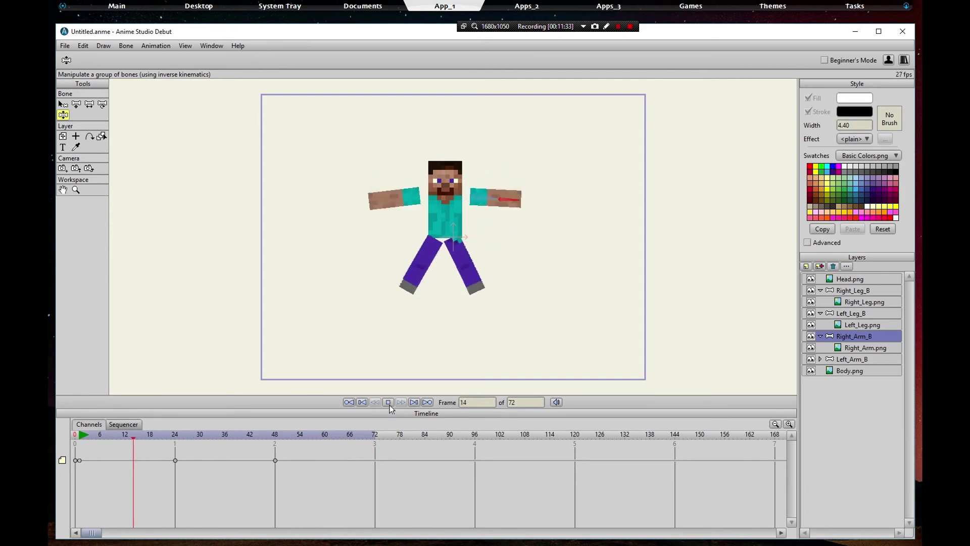
left_click(388, 402)
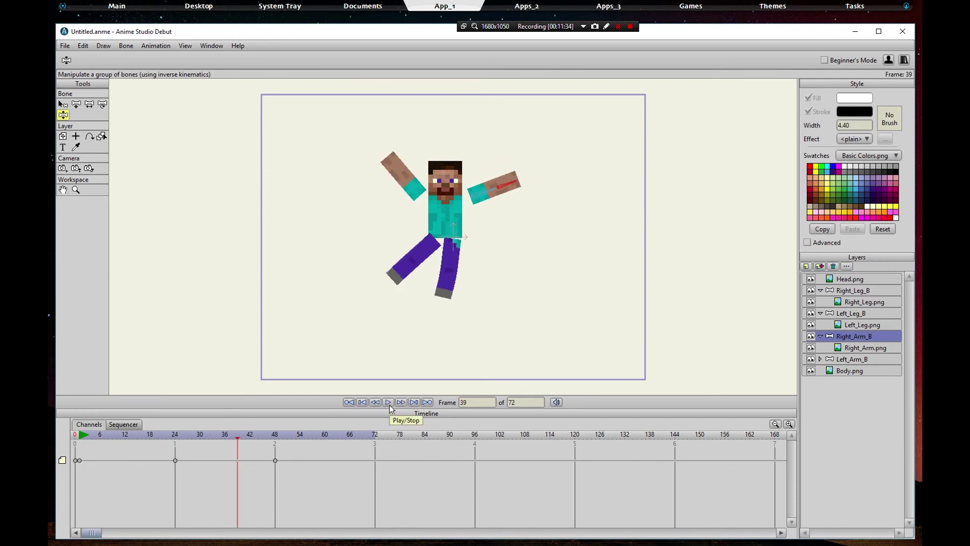